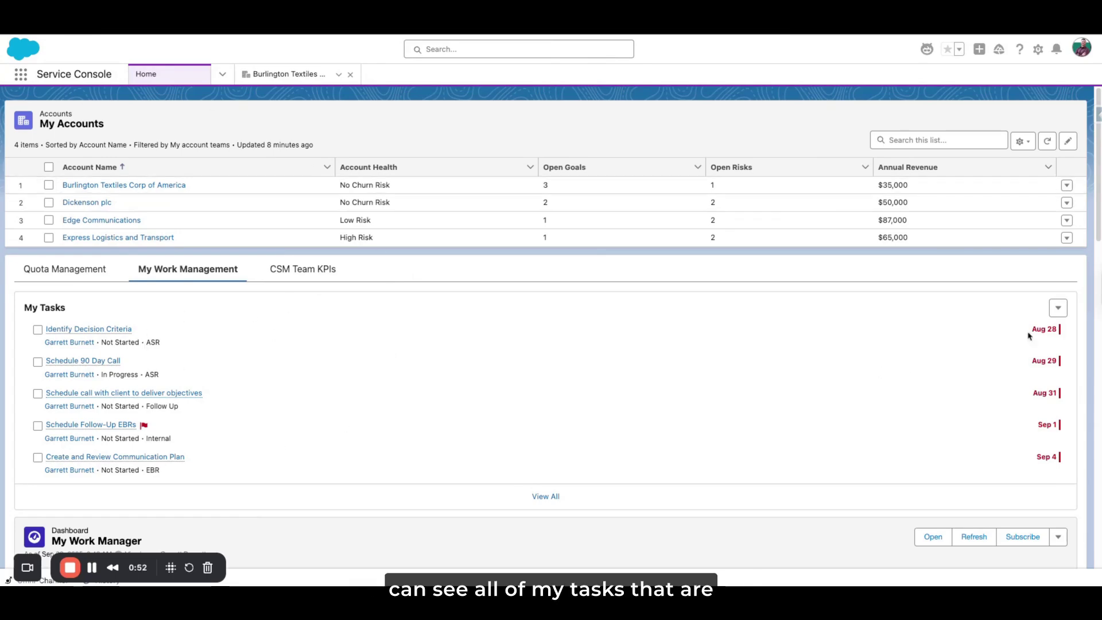
# - Review the filter options for My Tasks and the account health, risk and goal charts in the My Work Manager dashboard
pyautogui.click(1058, 307)
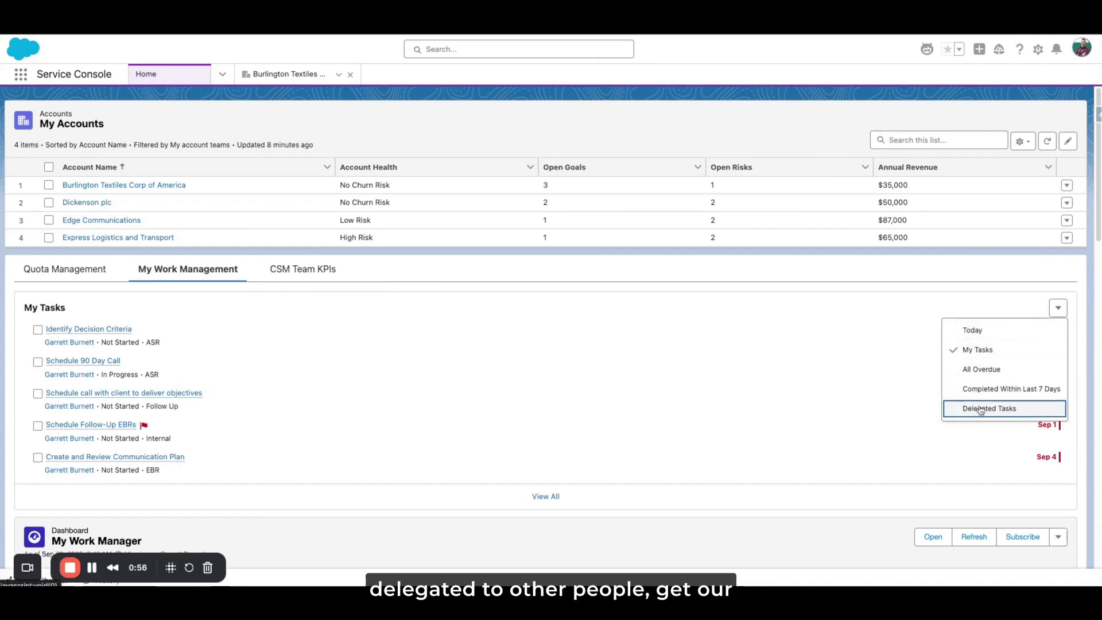
pyautogui.click(643, 359)
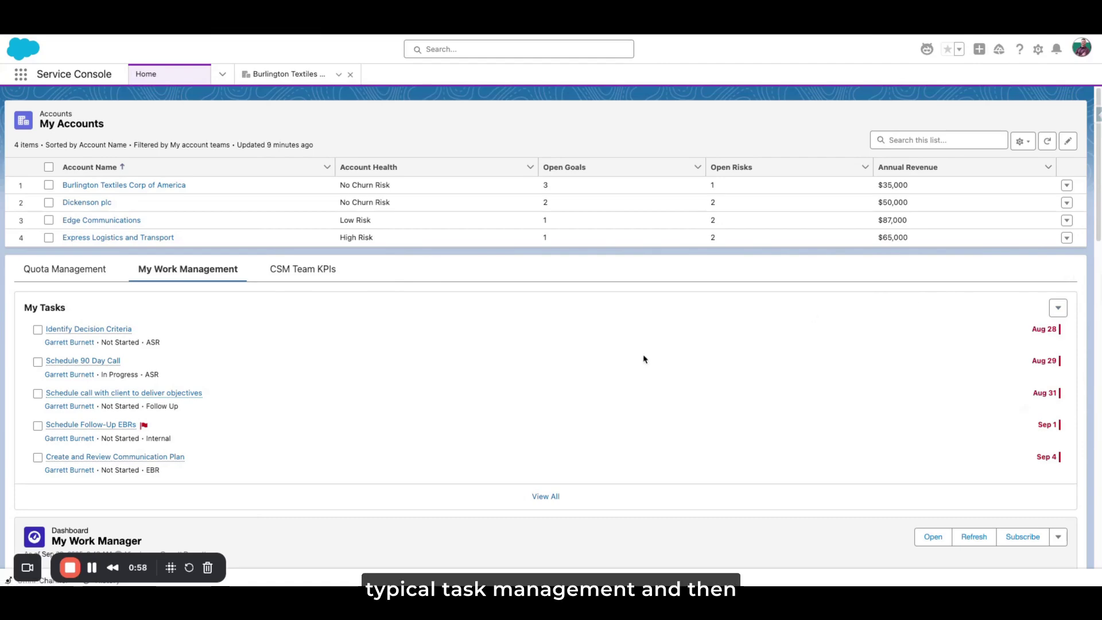
pyautogui.scroll(-5, 649, 357)
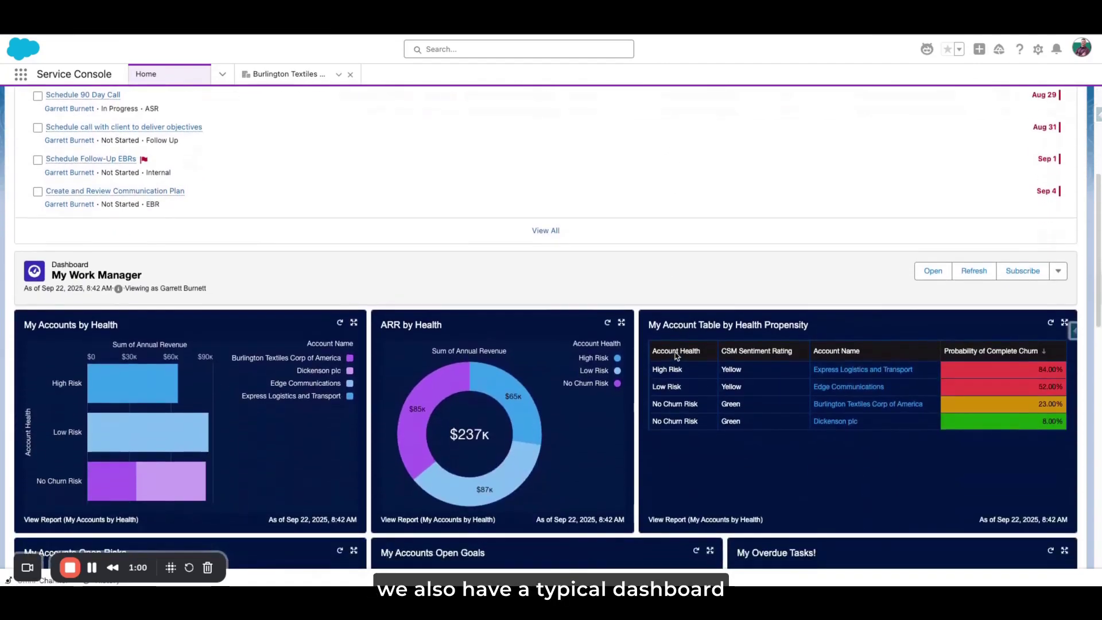
pyautogui.scroll(-2, 678, 357)
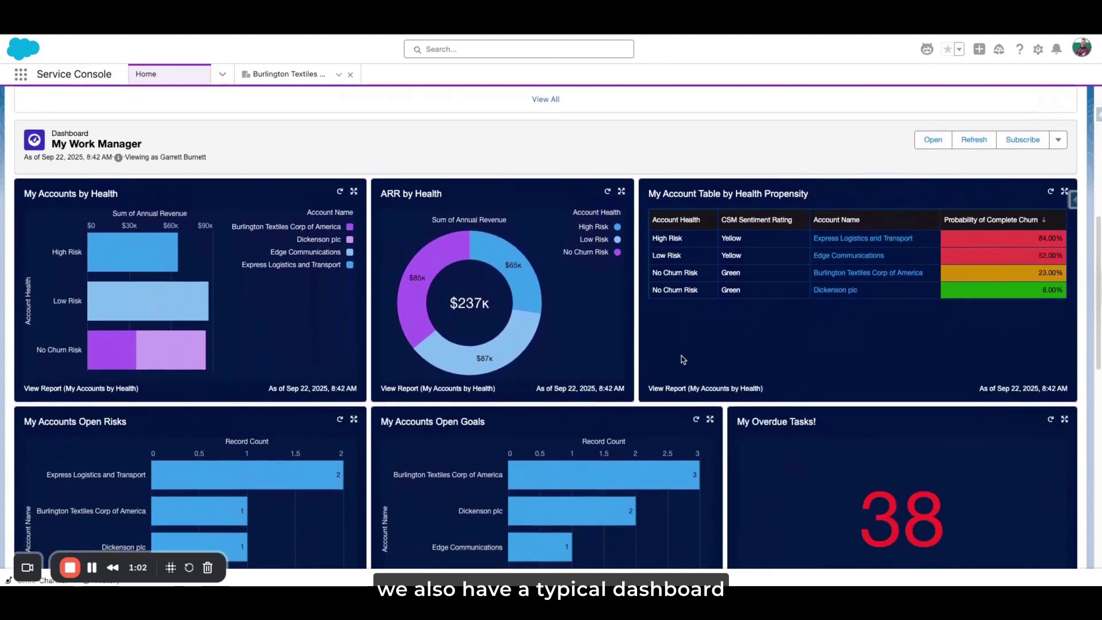
pyautogui.scroll(-1, 683, 359)
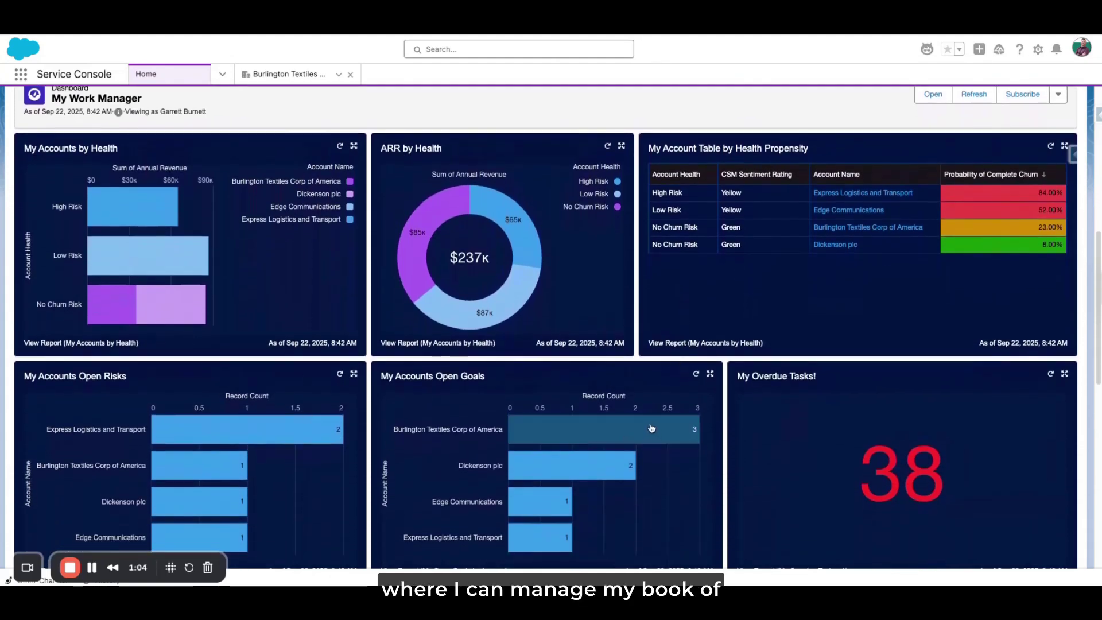
pyautogui.moveTo(650, 423)
pyautogui.scroll(10, 649, 423)
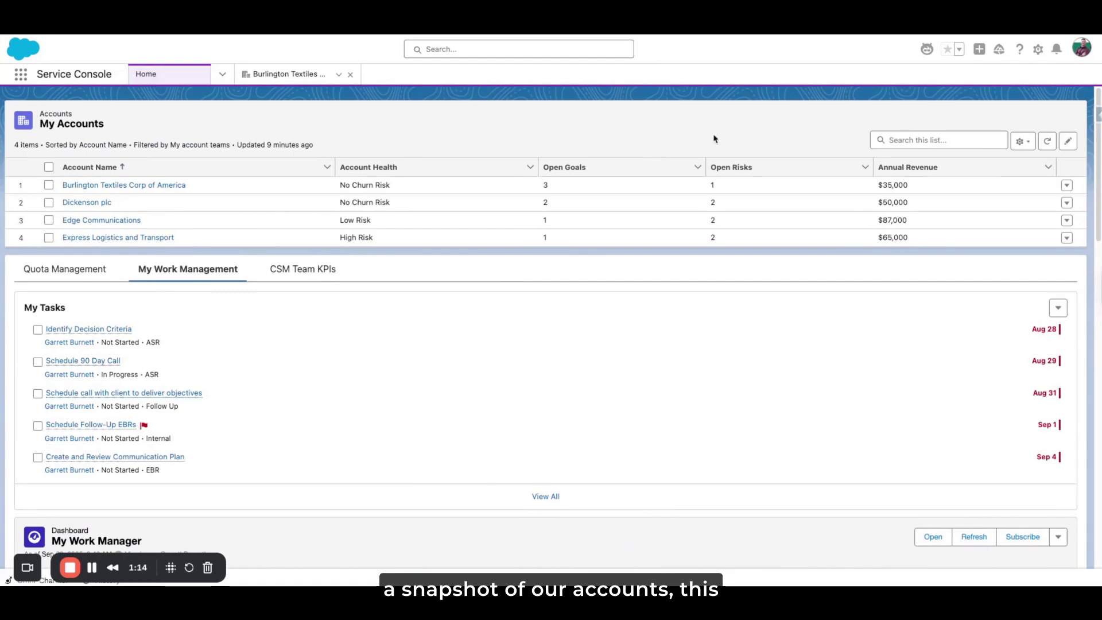
# - Open the Agentforce assistant and clear its previous conversation history
pyautogui.click(928, 49)
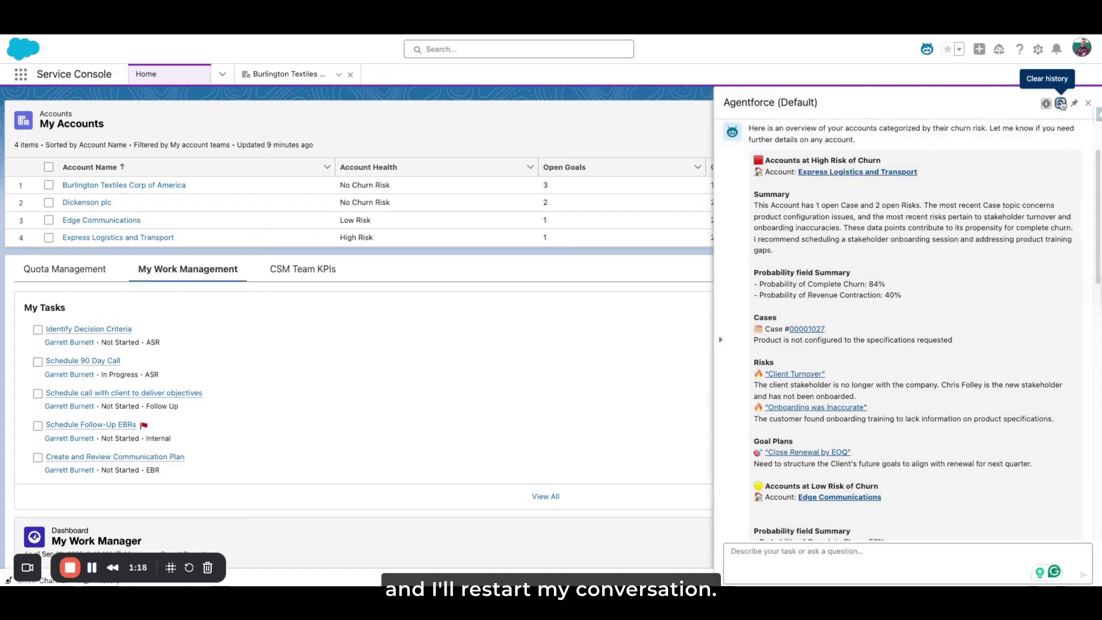
pyautogui.click(1046, 103)
pyautogui.click(759, 355)
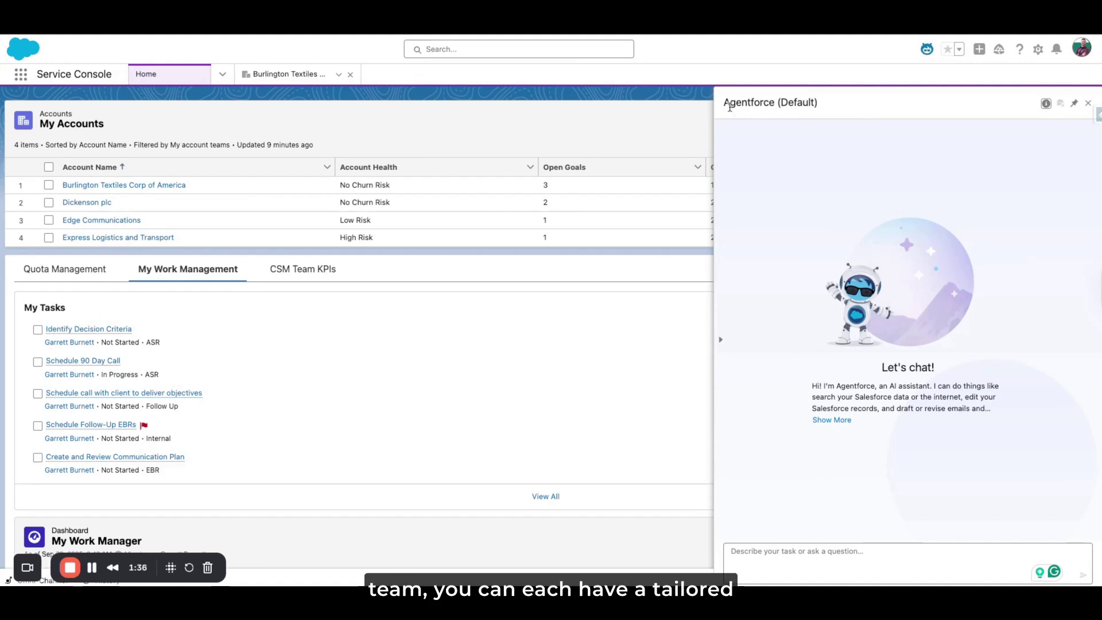
pyautogui.moveTo(725, 103); pyautogui.dragTo(775, 104)
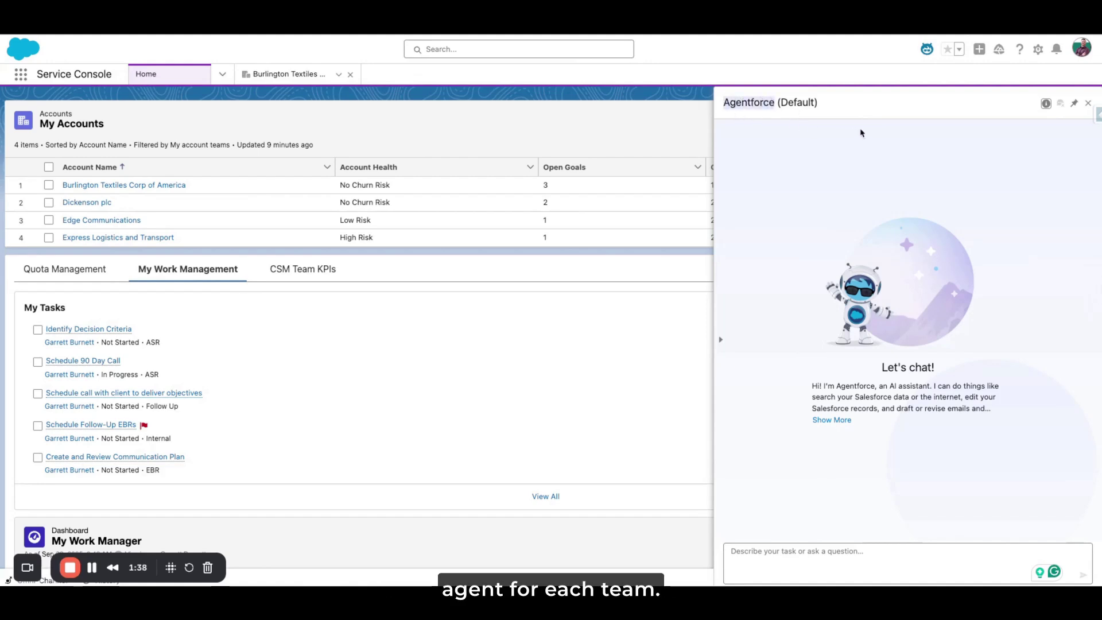
pyautogui.click(868, 104)
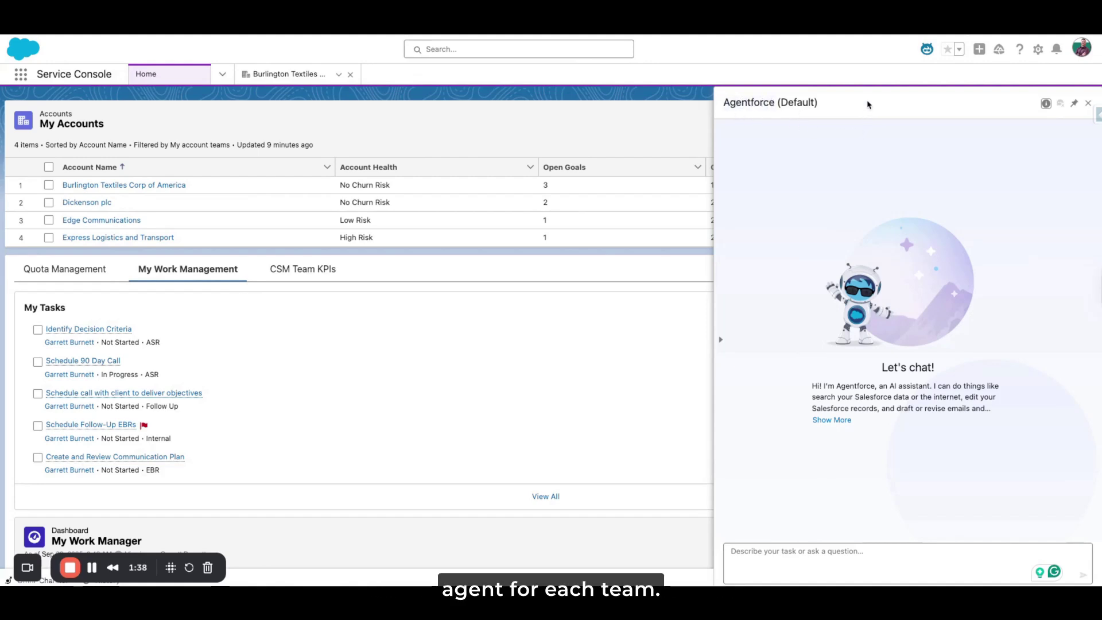
# - Ask Agentforce to "Give an overview of my accounts"
pyautogui.click(852, 550)
pyautogui.write('Give ')
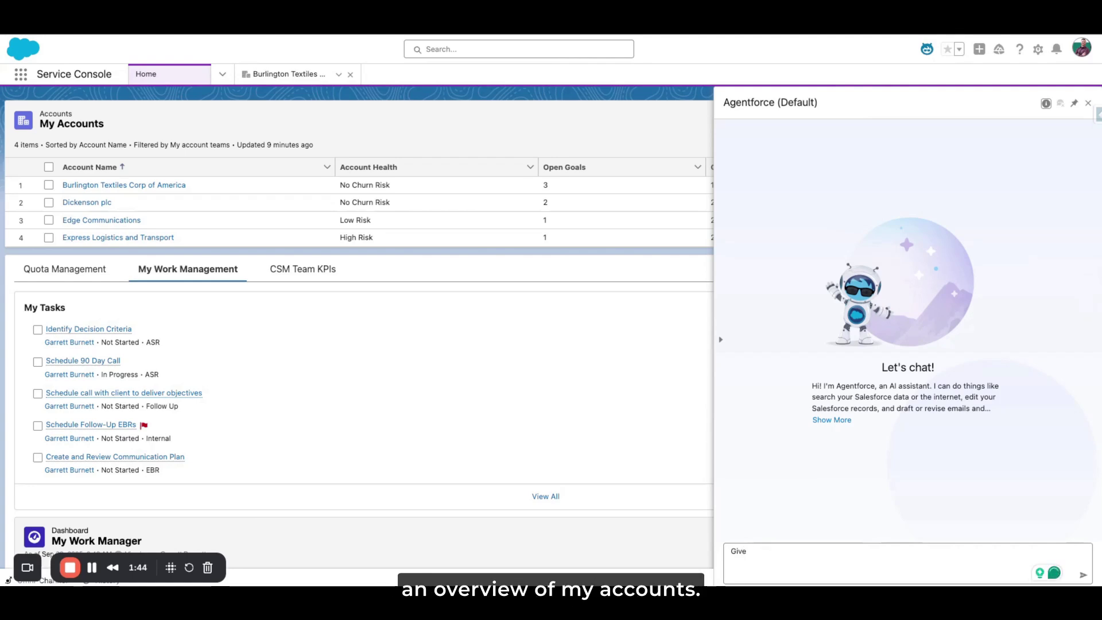
pyautogui.write('an overview of my accounts')
pyautogui.press('Return')
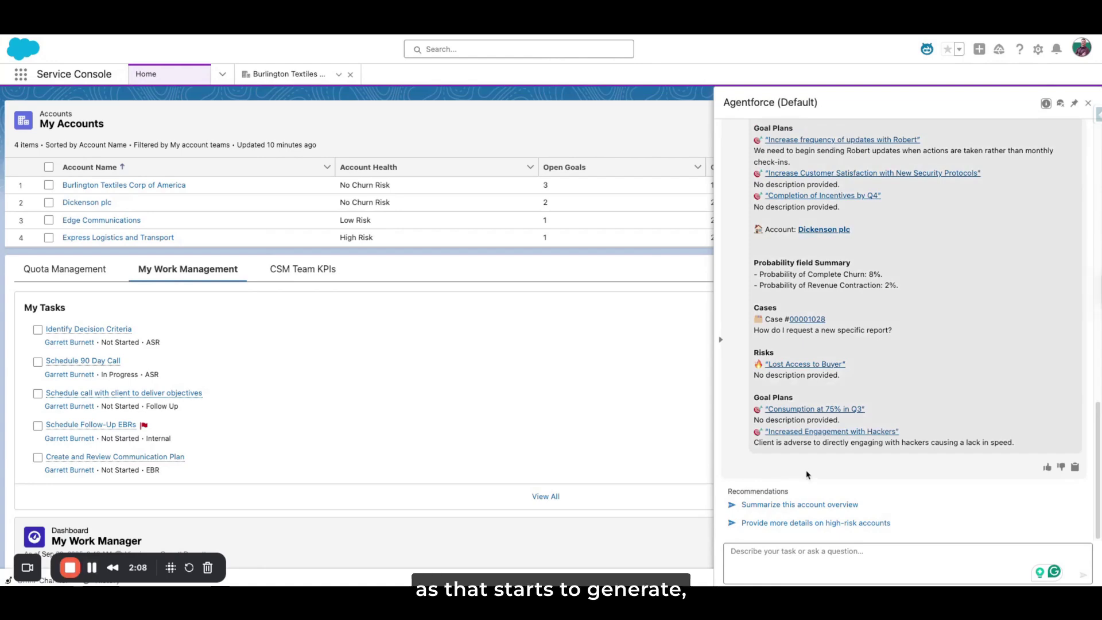
# - Read the generated account overview from the high-risk through the no-churn-risk accounts, and close the assistant
pyautogui.scroll(15, 830, 477)
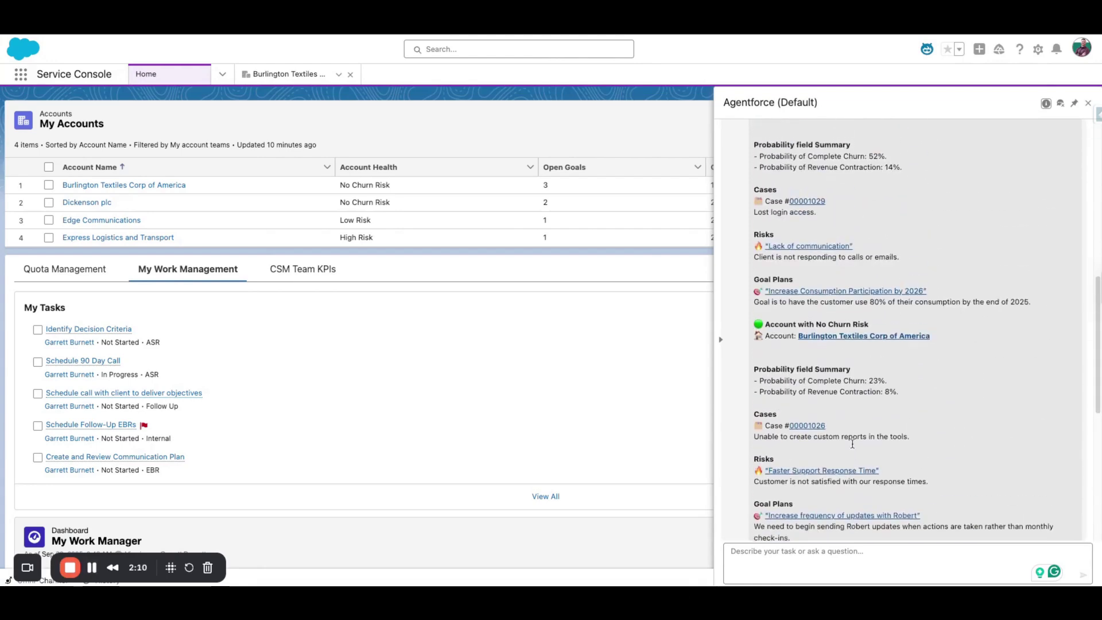
pyautogui.scroll(3, 857, 445)
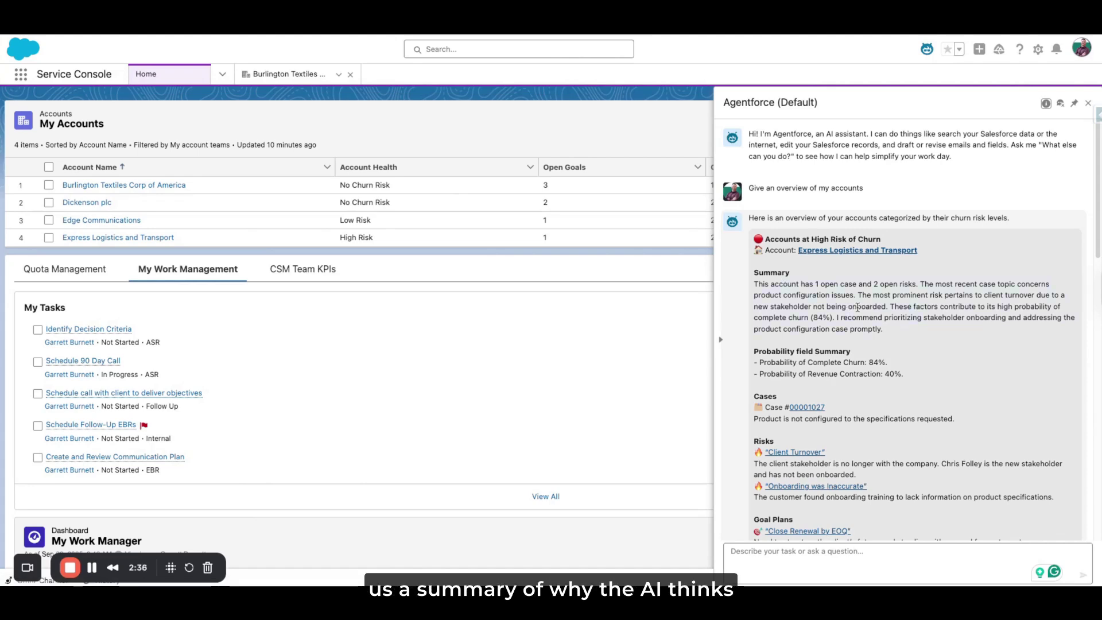
pyautogui.scroll(-2, 875, 321)
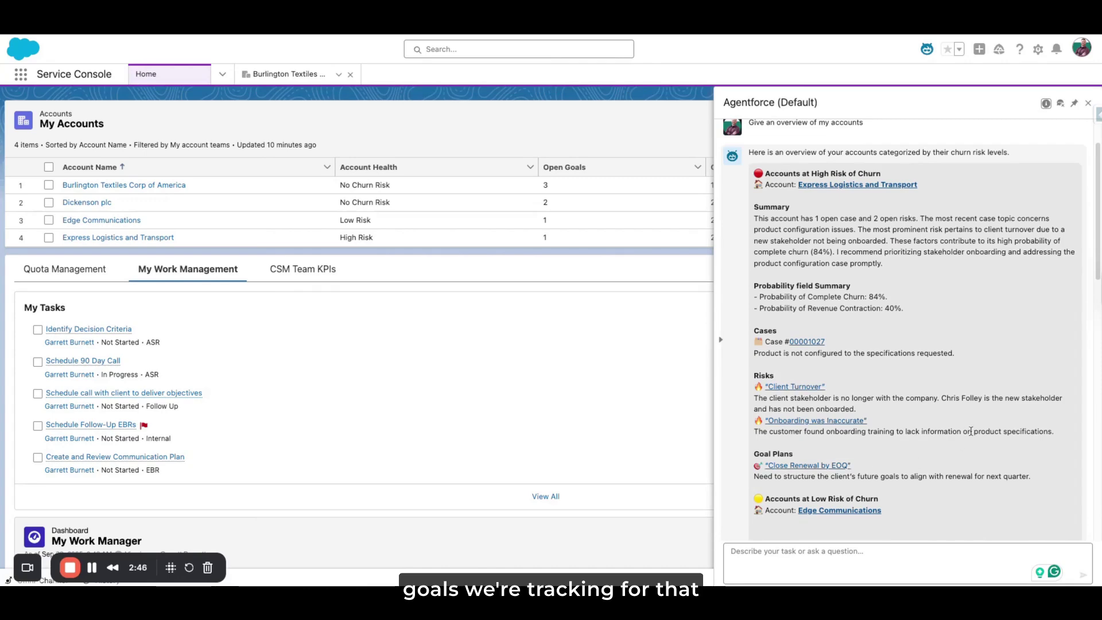
pyautogui.scroll(-3, 971, 431)
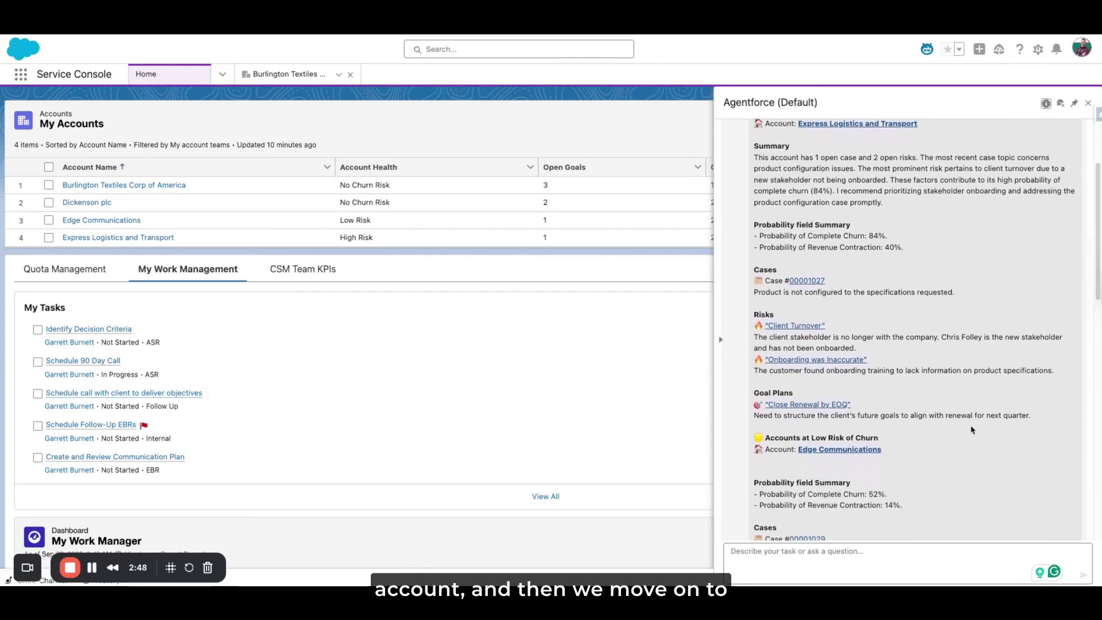
pyautogui.scroll(-2, 971, 430)
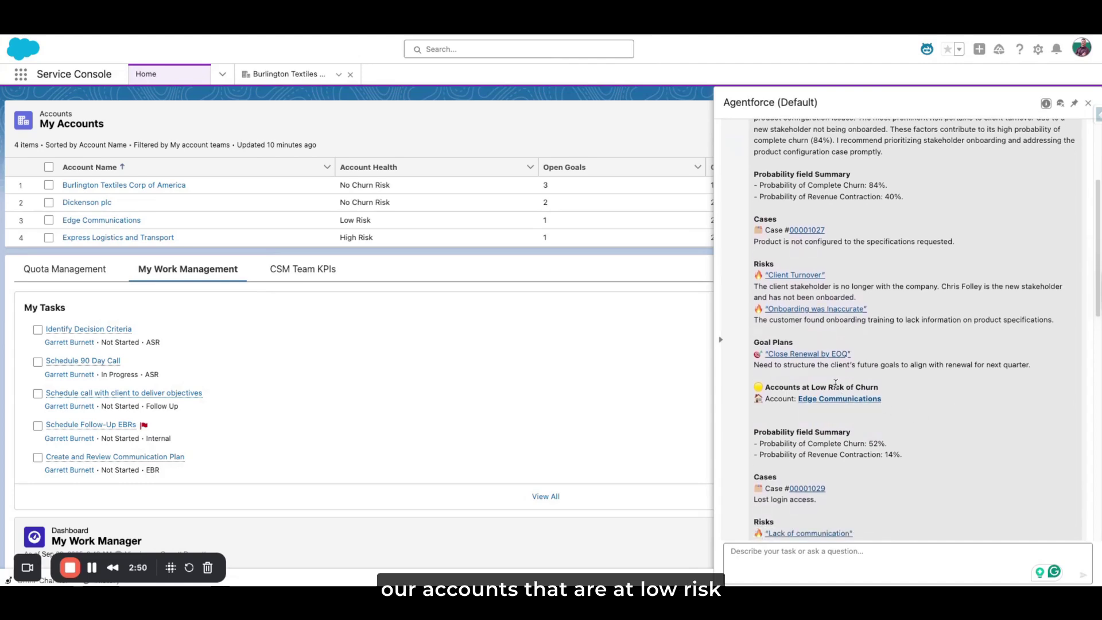
pyautogui.scroll(-4, 830, 396)
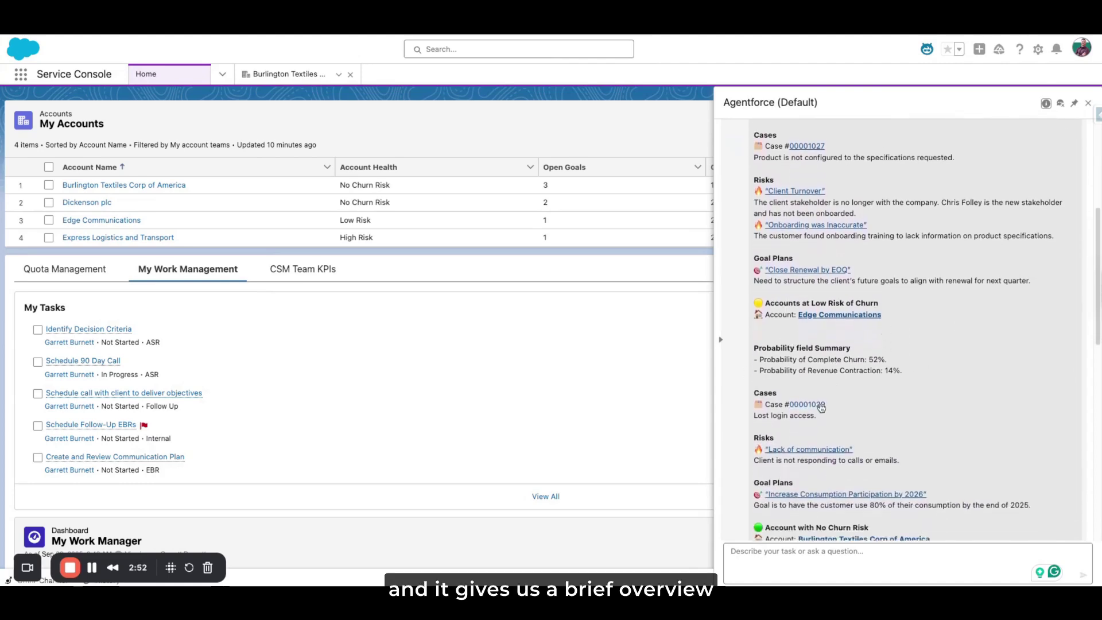
pyautogui.scroll(-8, 822, 408)
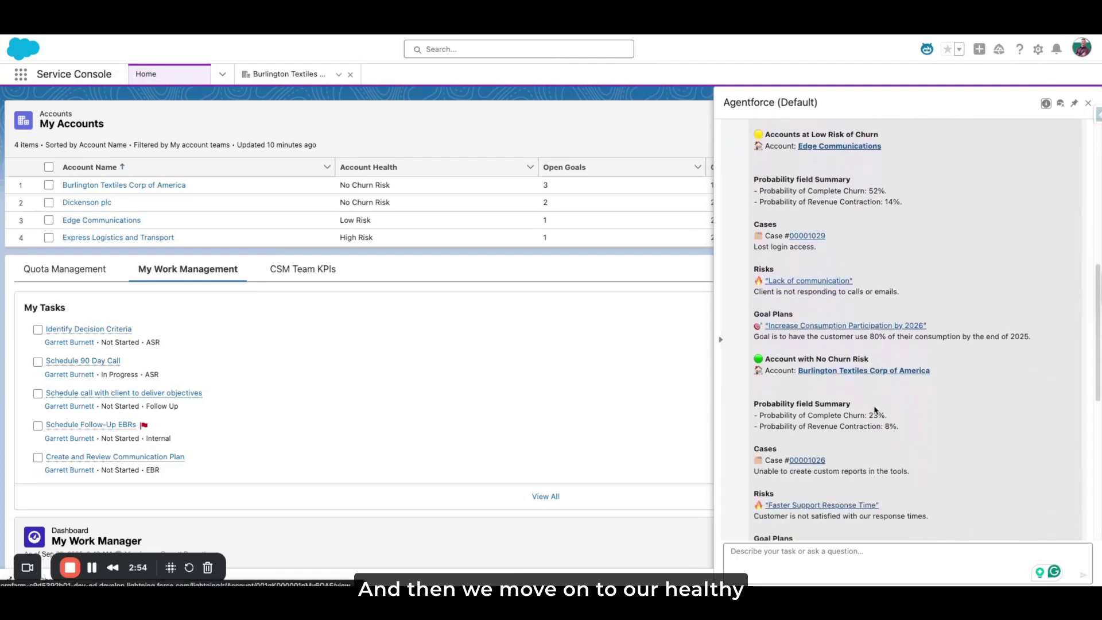
pyautogui.scroll(-1, 821, 356)
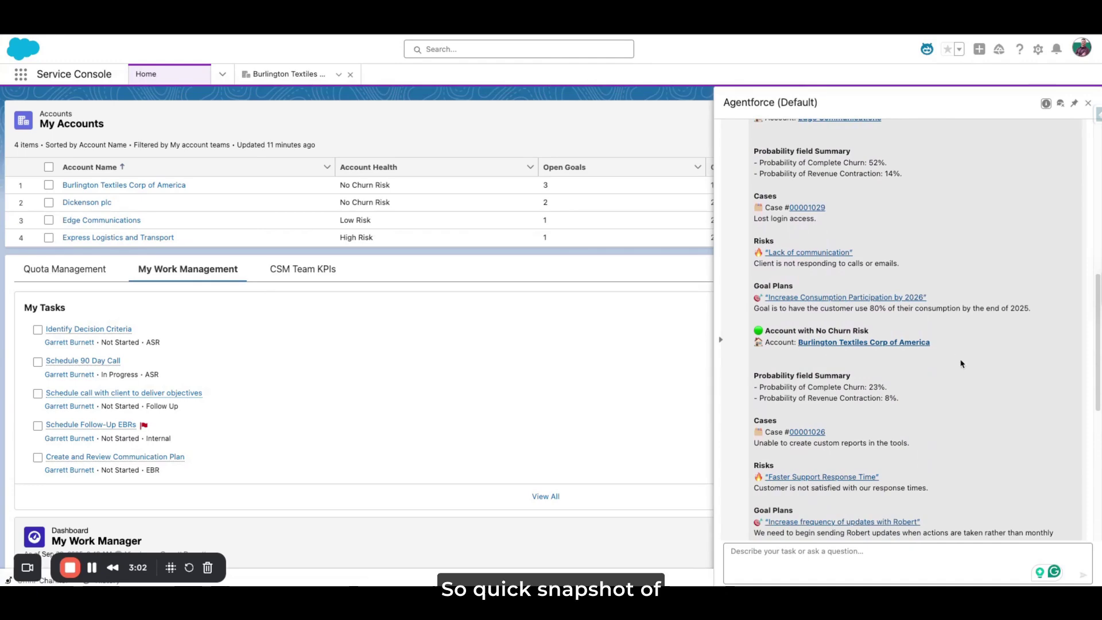
pyautogui.scroll(6, 962, 364)
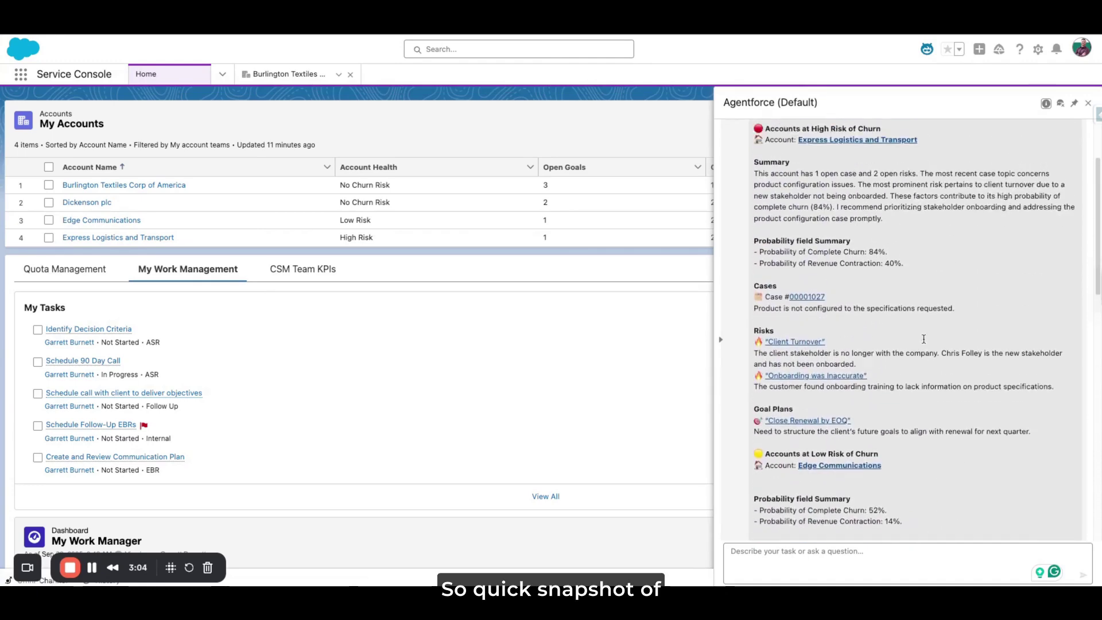
pyautogui.scroll(2, 924, 339)
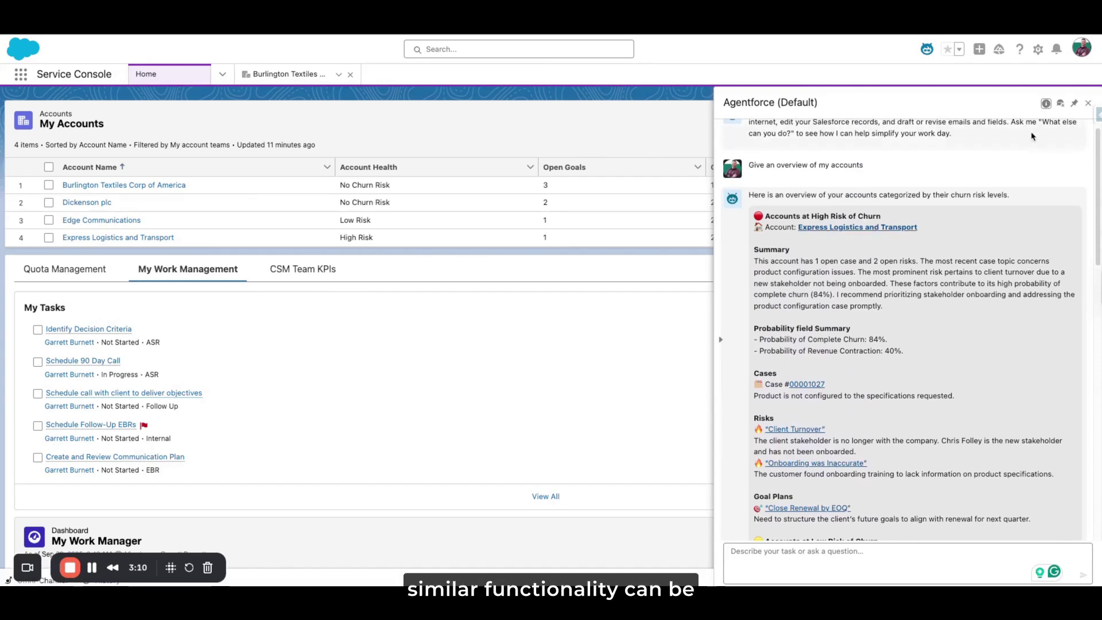
pyautogui.click(1088, 105)
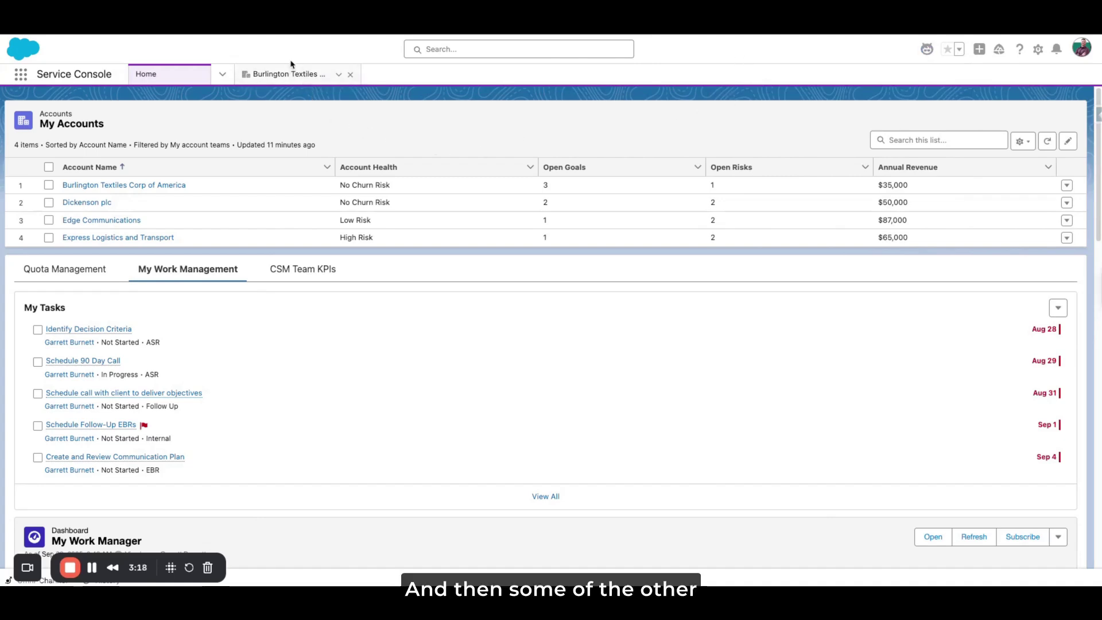
# - Open the Burlington Textiles Corp of America account record and look over its details and activity
pyautogui.click(293, 80)
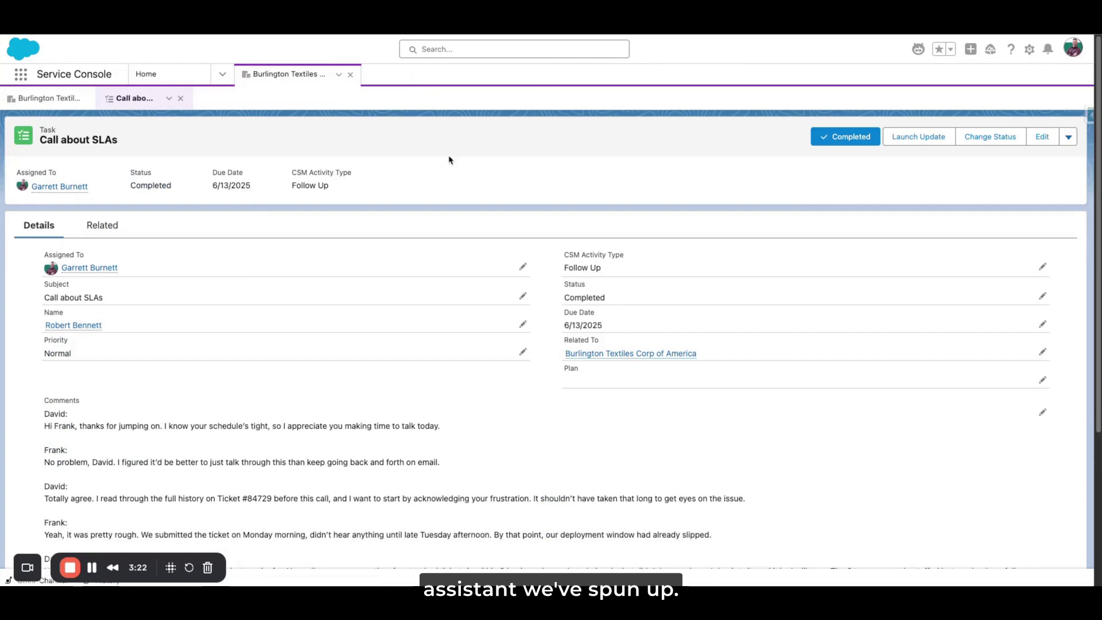
pyautogui.click(53, 99)
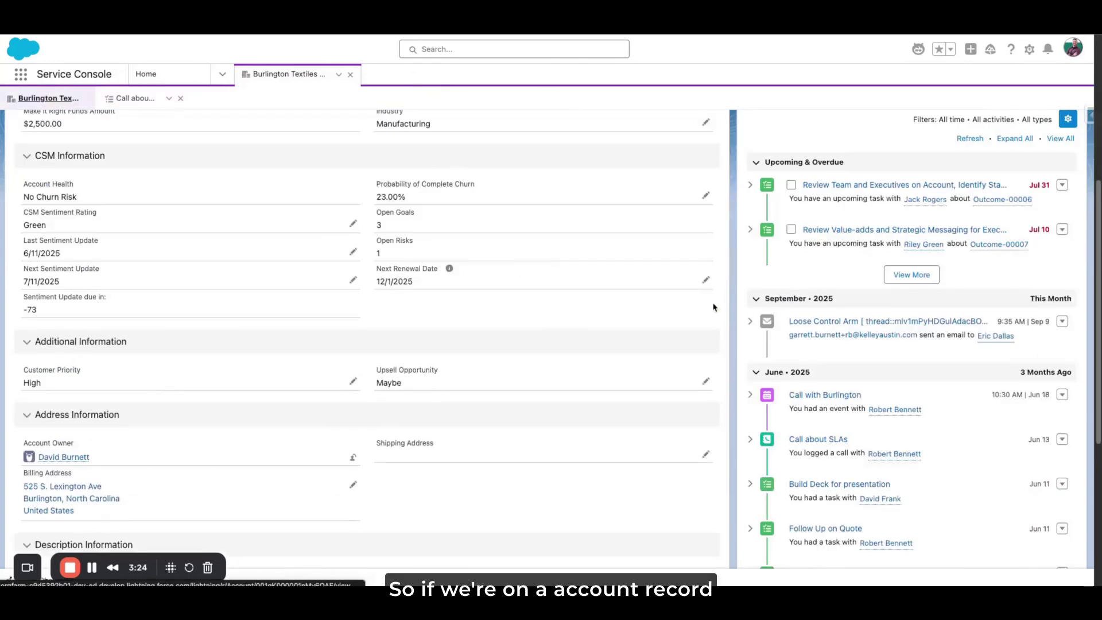
pyautogui.scroll(5, 631, 296)
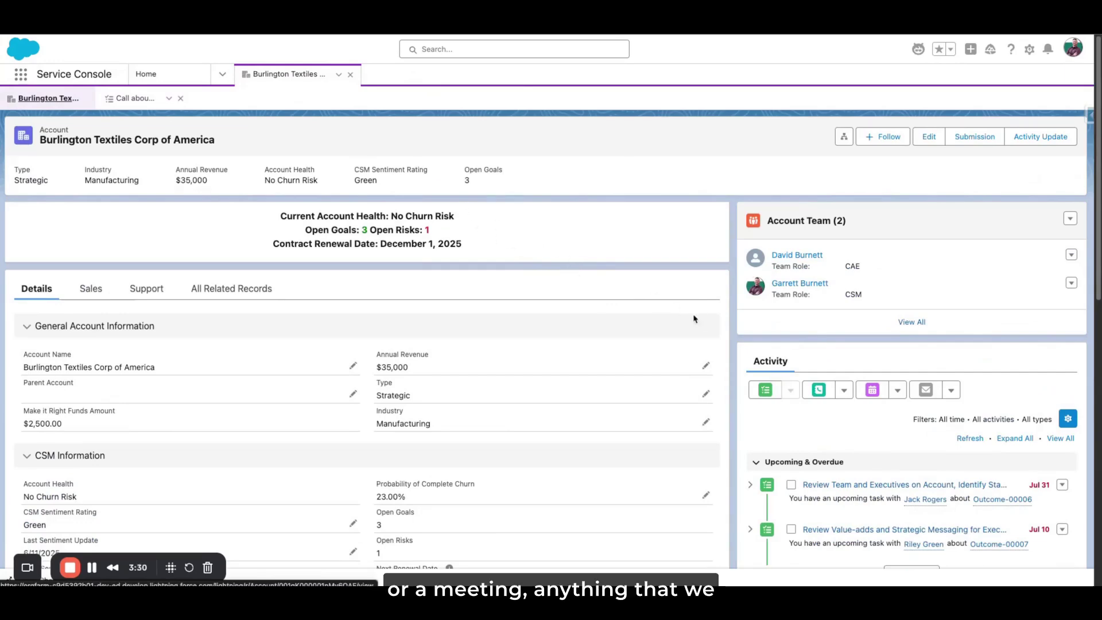
pyautogui.scroll(-2, 714, 323)
pyautogui.scroll(2, 714, 324)
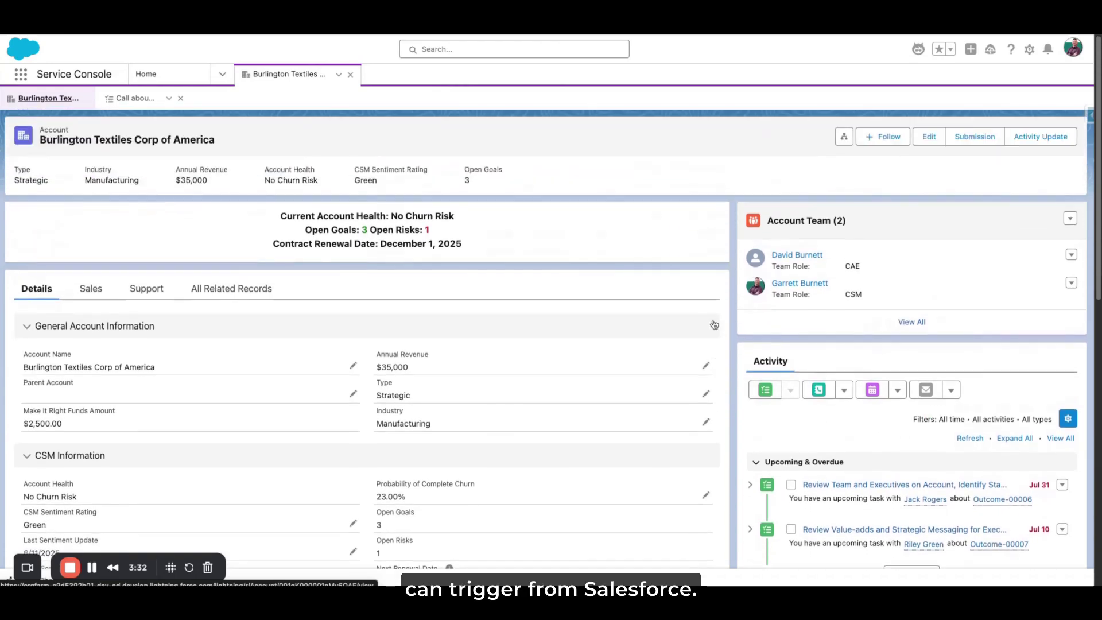
# - Open the account's "Call about SLAs" task and examine the call transcript in its comments
pyautogui.click(123, 101)
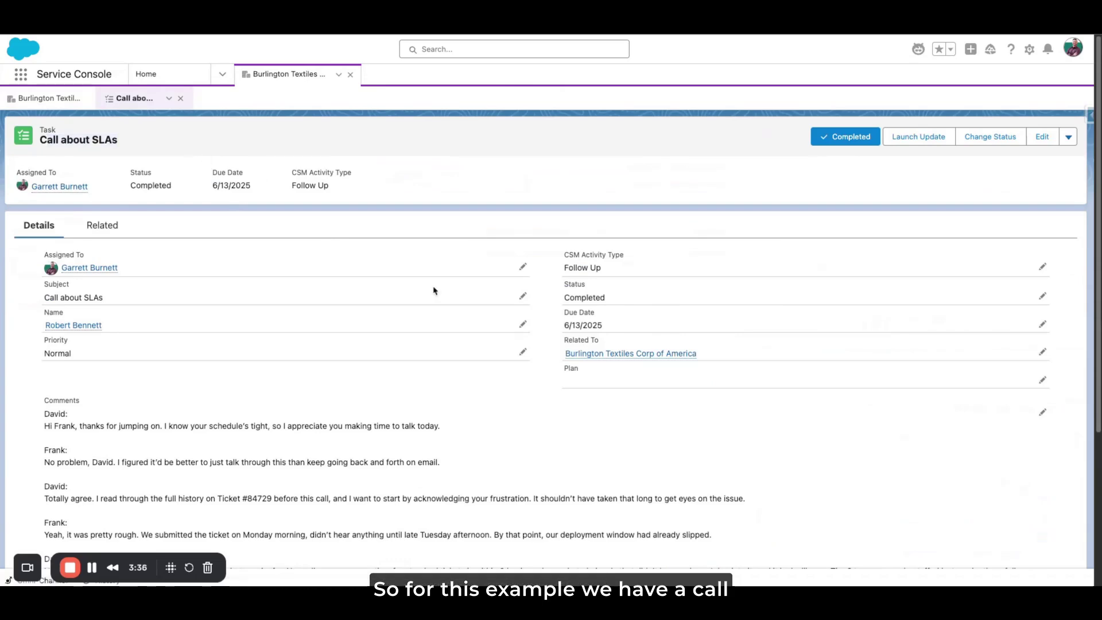
pyautogui.scroll(-3, 475, 320)
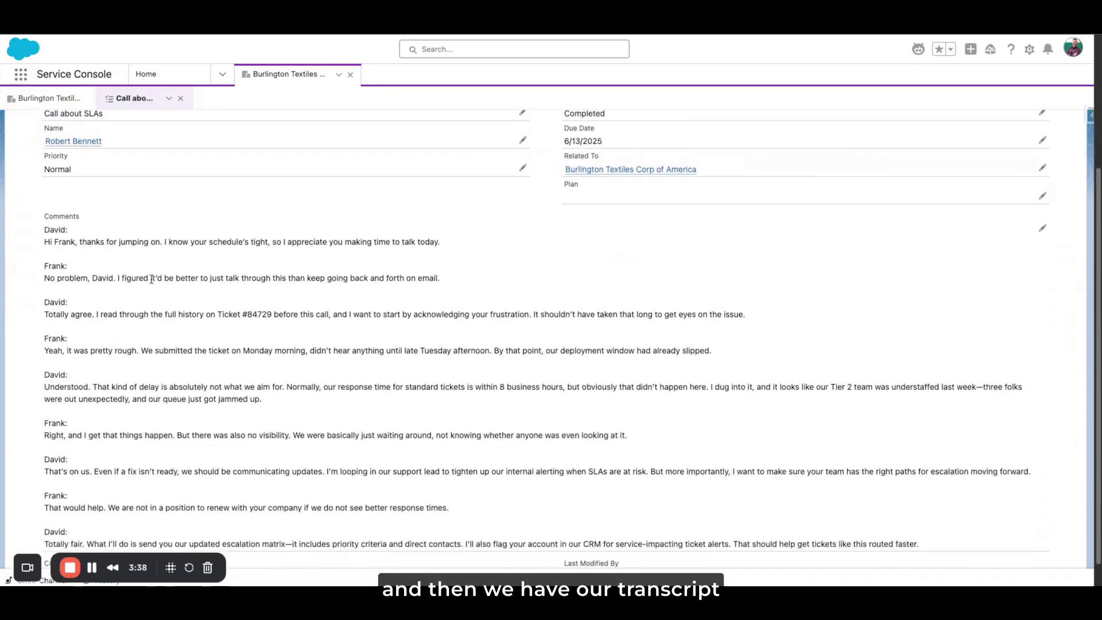
pyautogui.scroll(-1, 151, 279)
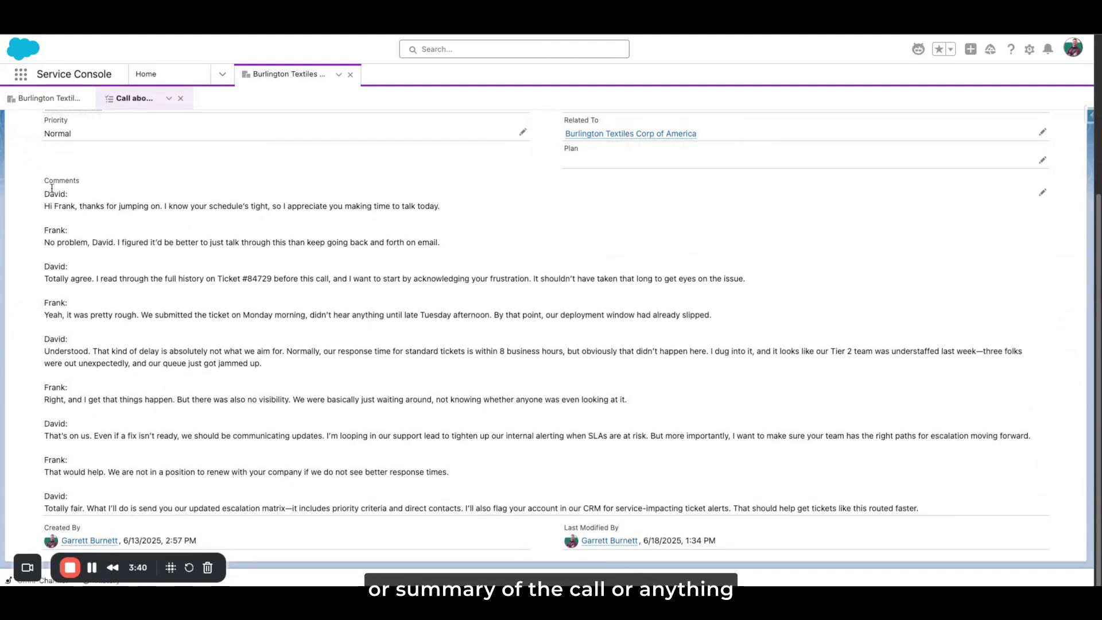
pyautogui.moveTo(39, 182); pyautogui.dragTo(940, 525)
pyautogui.click(608, 470)
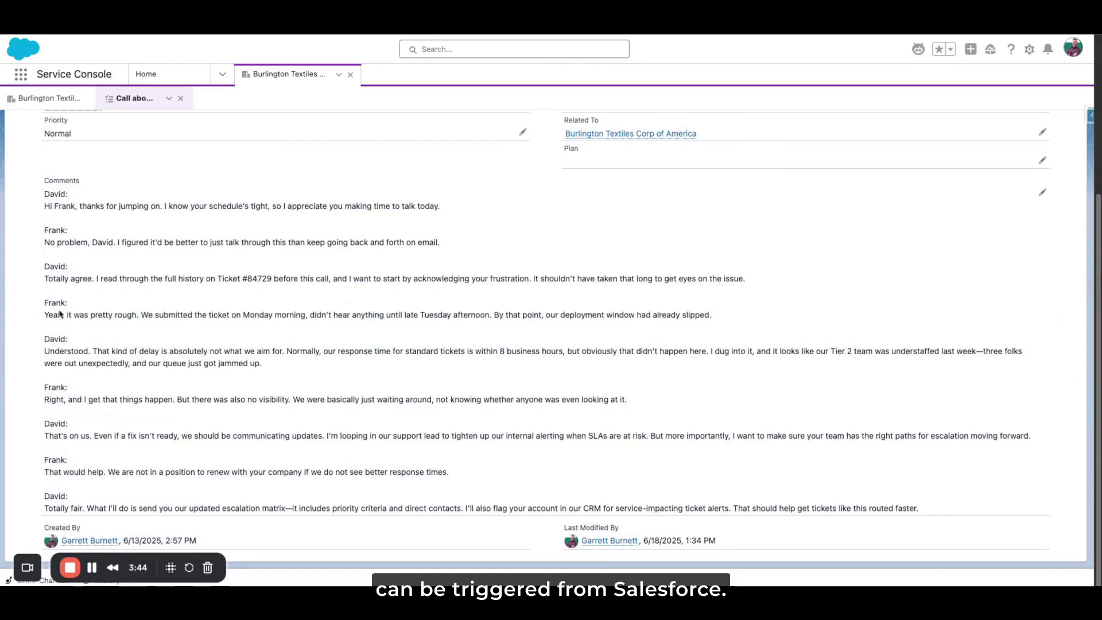
pyautogui.scroll(4, 681, 441)
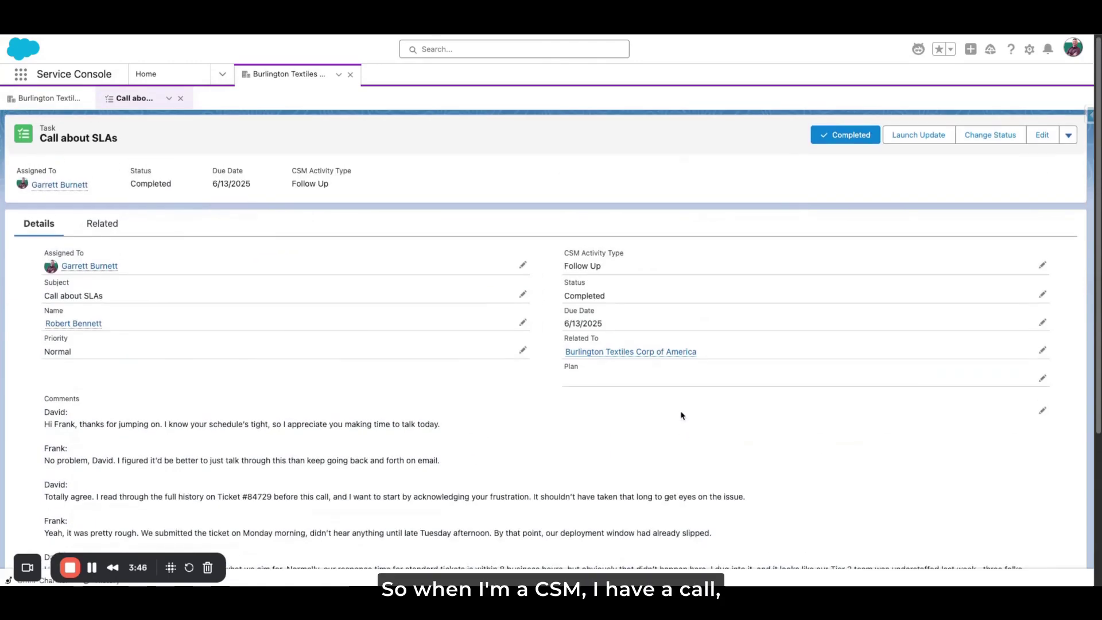
# - Launch the update flow from the "Call about SLAs" task and examine the AI recommendation for the sentiment update
pyautogui.click(921, 141)
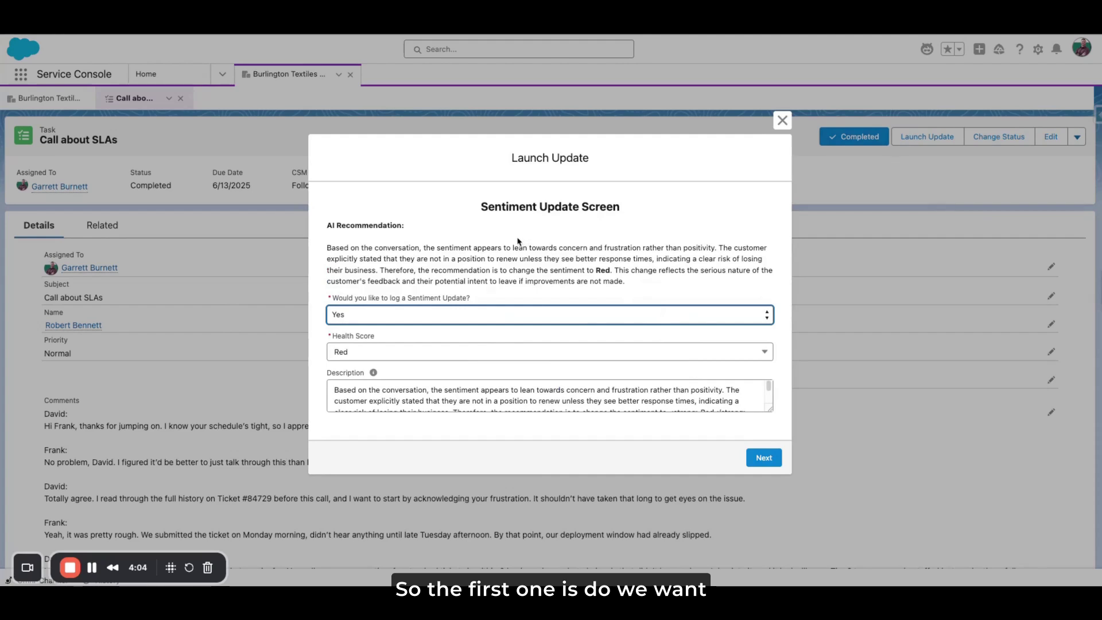
pyautogui.moveTo(481, 207); pyautogui.dragTo(619, 205)
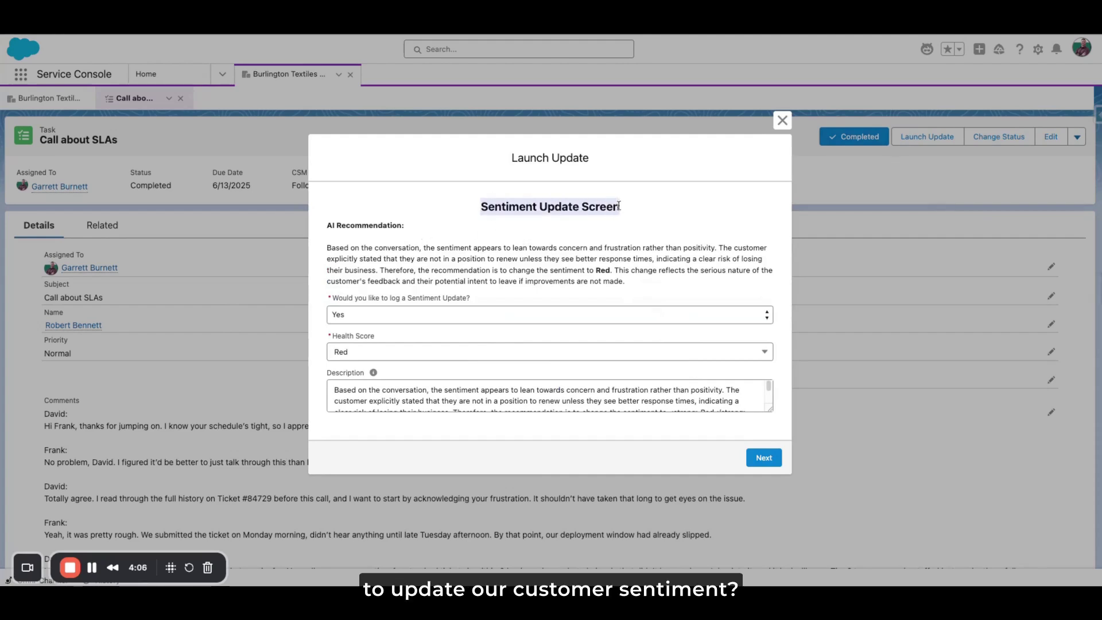
pyautogui.click(515, 241)
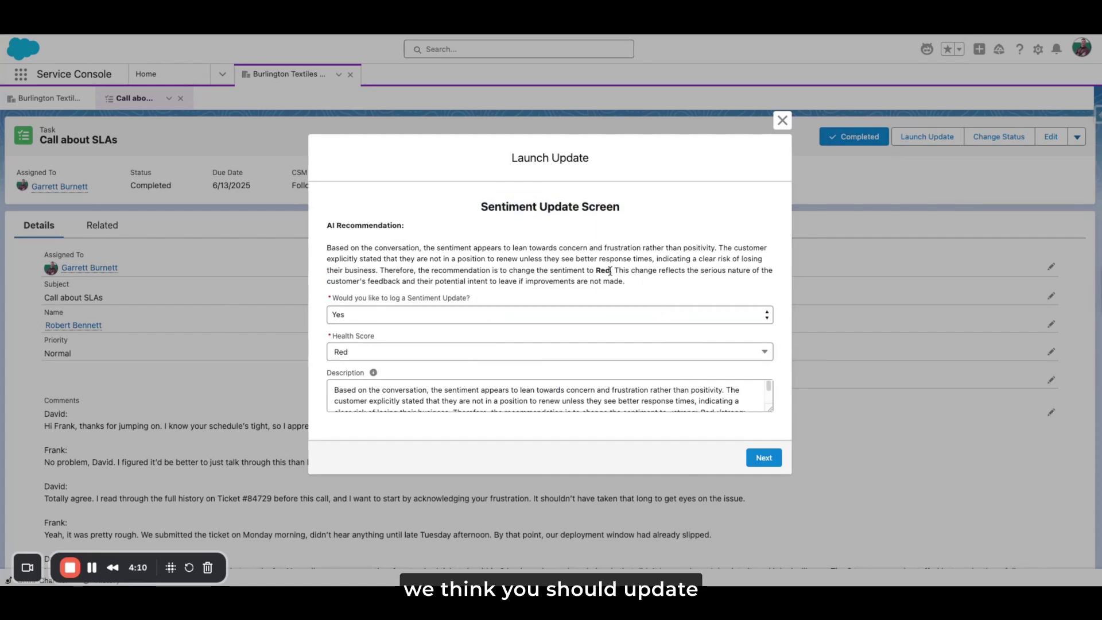
# - Set the Health Score of the sentiment update to Yellow instead of the recommended value
pyautogui.moveTo(612, 270); pyautogui.dragTo(554, 269)
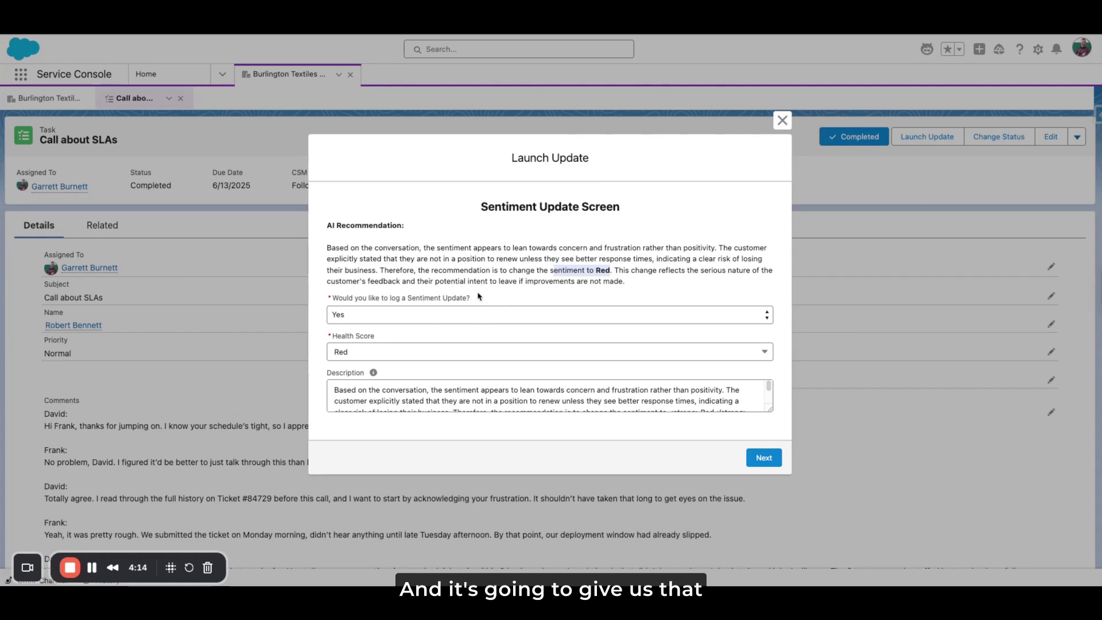
pyautogui.click(363, 352)
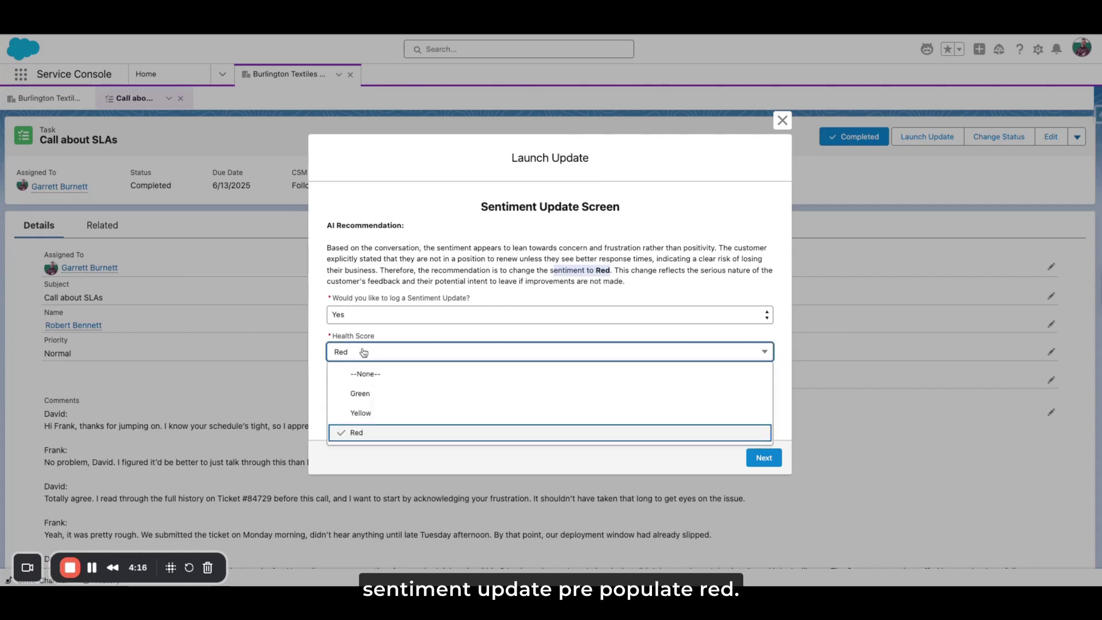
pyautogui.click(371, 414)
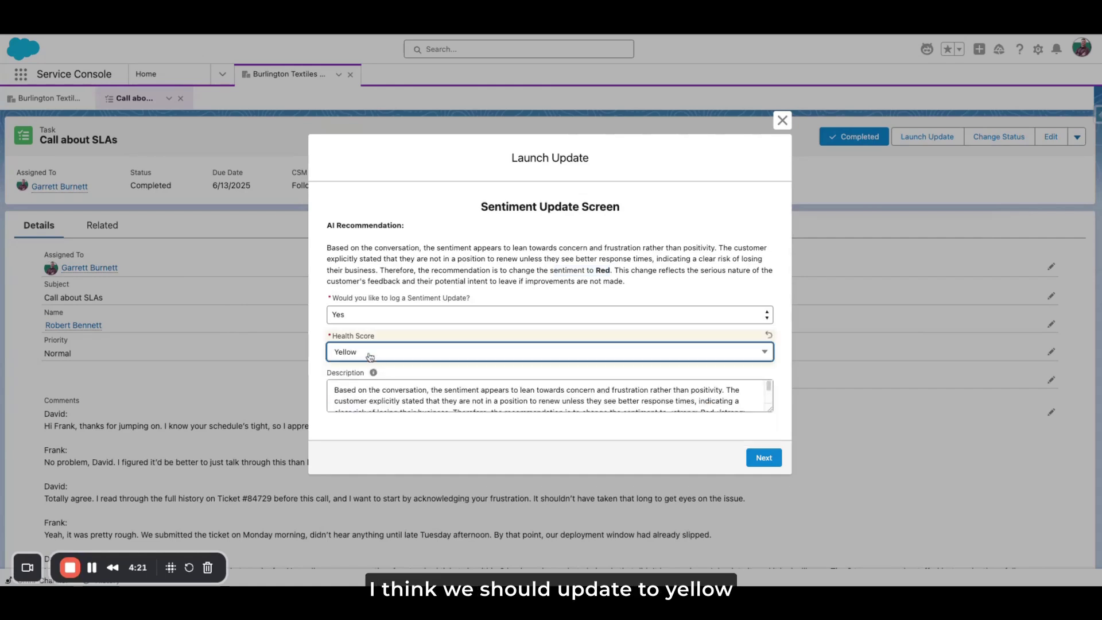
# - Switch the answer for logging a sentiment update to No and back to Yes, and check the Health Score options
pyautogui.click(363, 315)
pyautogui.click(367, 328)
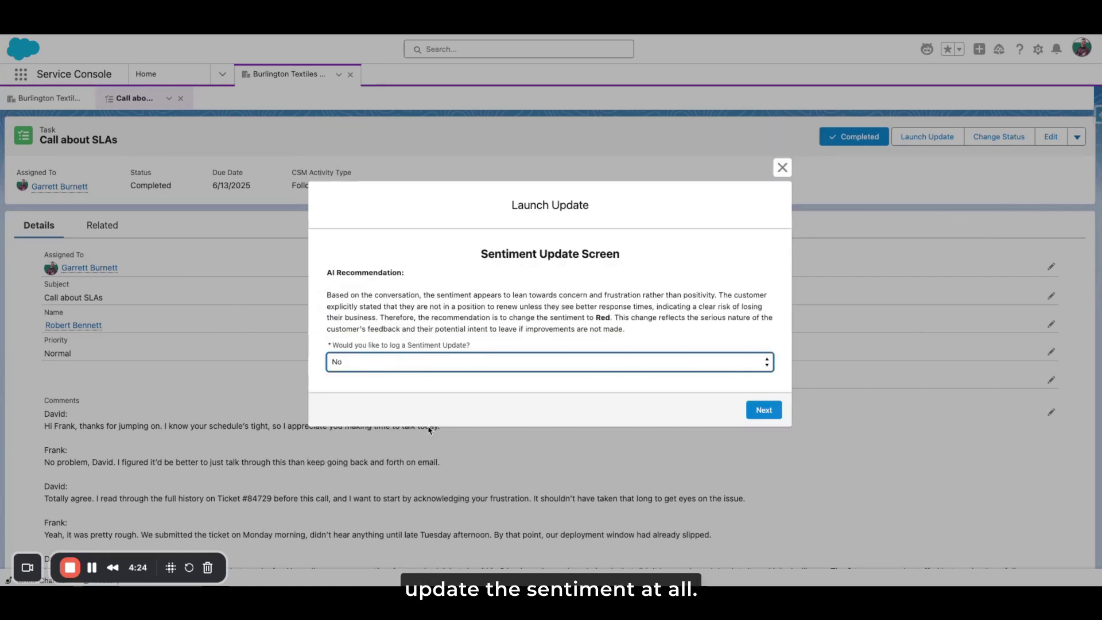
pyautogui.click(390, 367)
pyautogui.click(391, 348)
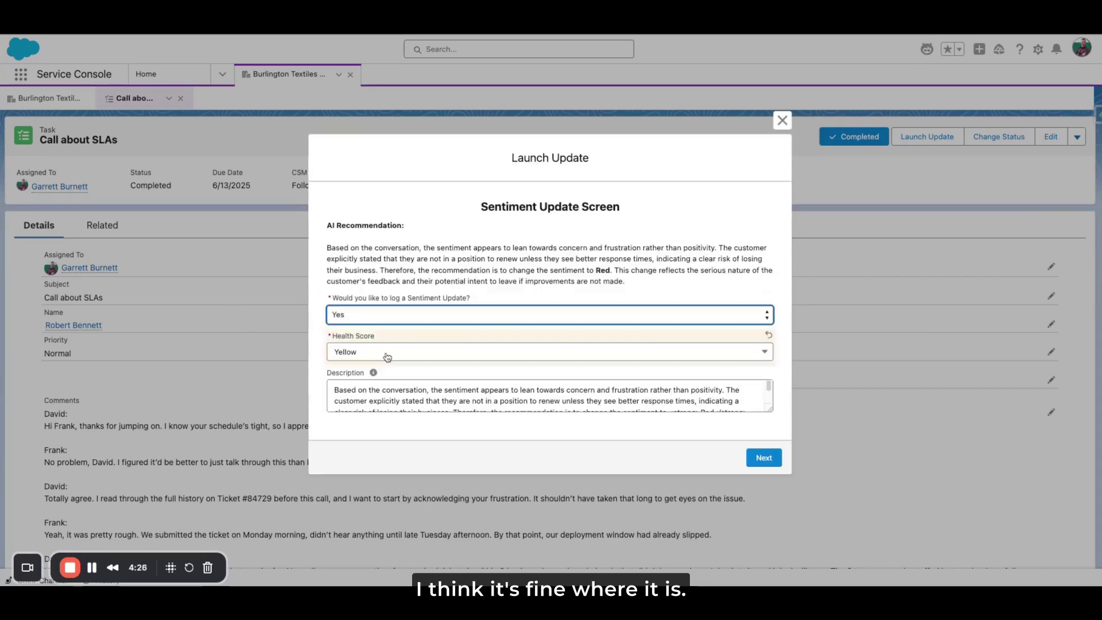
pyautogui.click(362, 353)
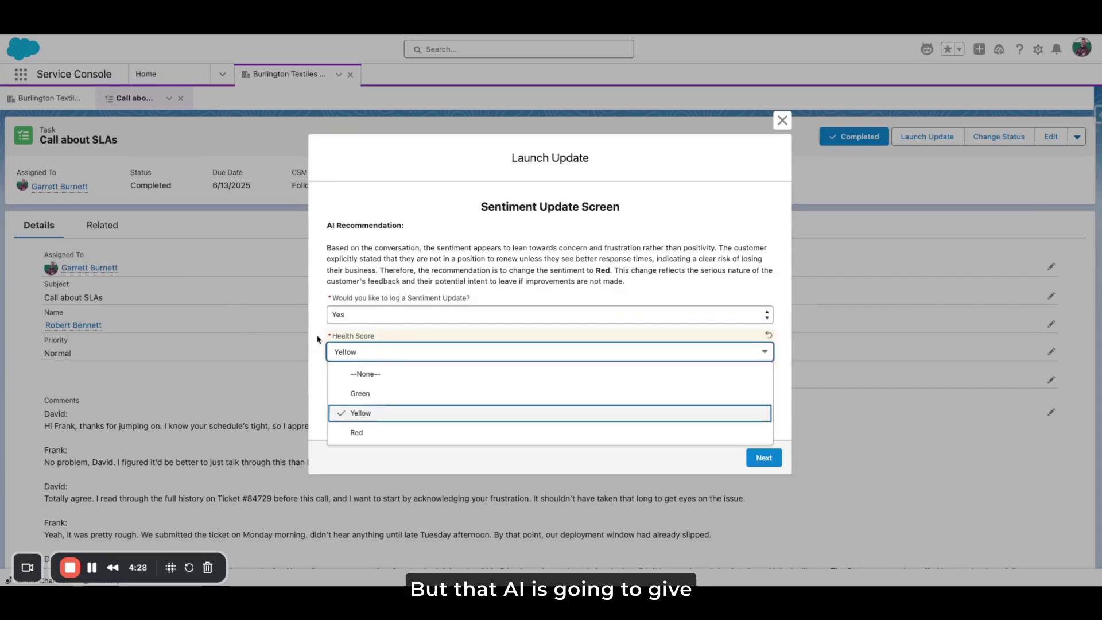
pyautogui.click(320, 339)
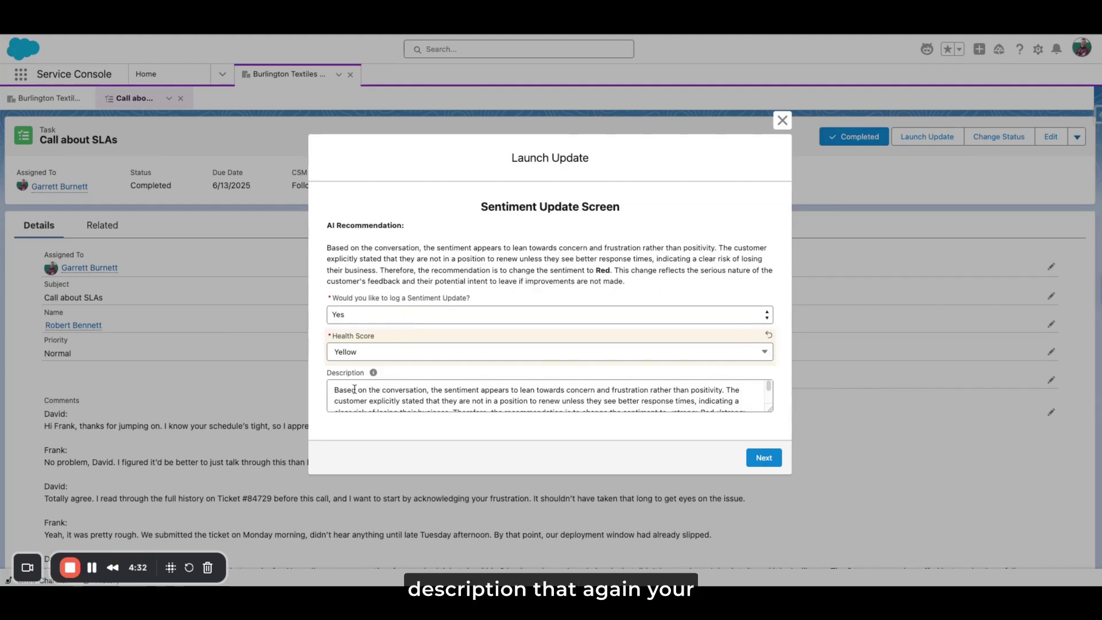
# - Enlarge the Description box of the sentiment update and look over its prefilled text
pyautogui.moveTo(354, 389); pyautogui.dragTo(572, 405)
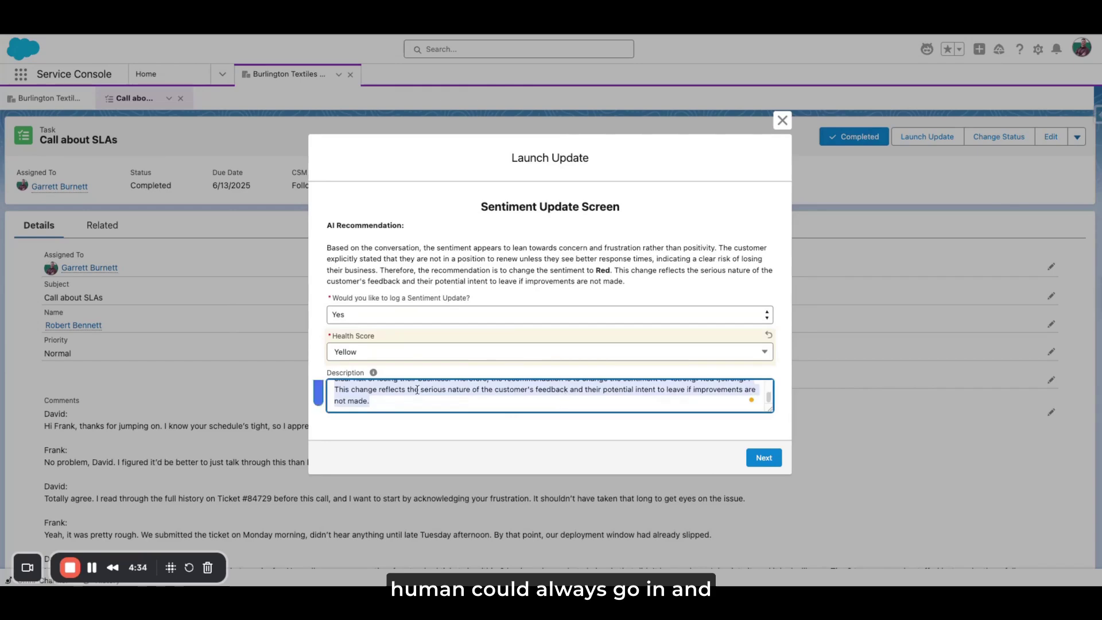
pyautogui.moveTo(771, 410); pyautogui.dragTo(770, 456)
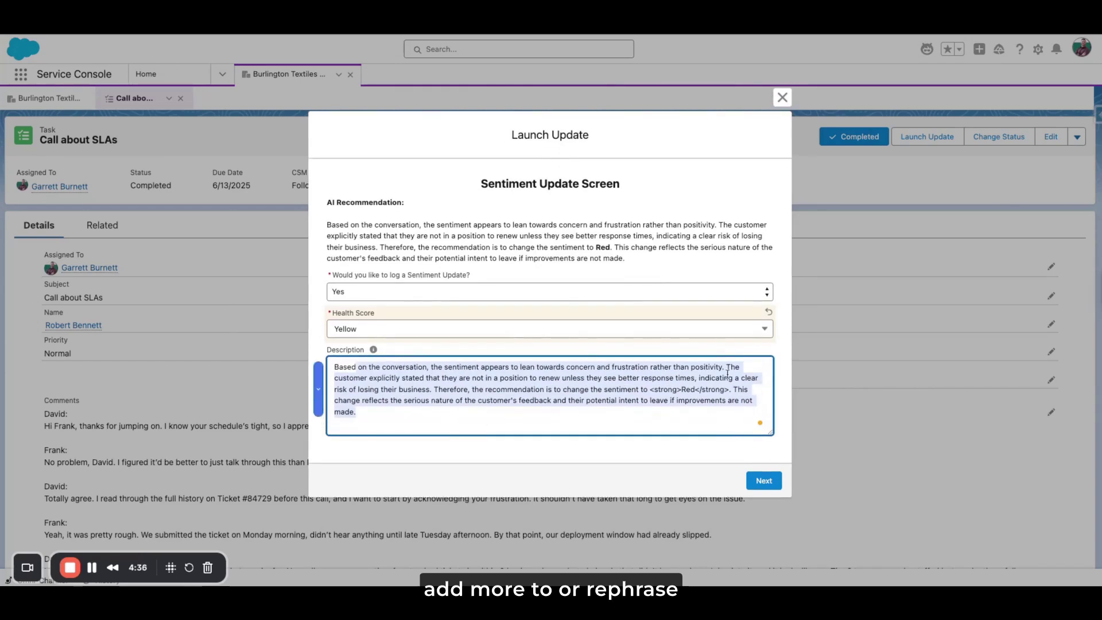
pyautogui.click(620, 453)
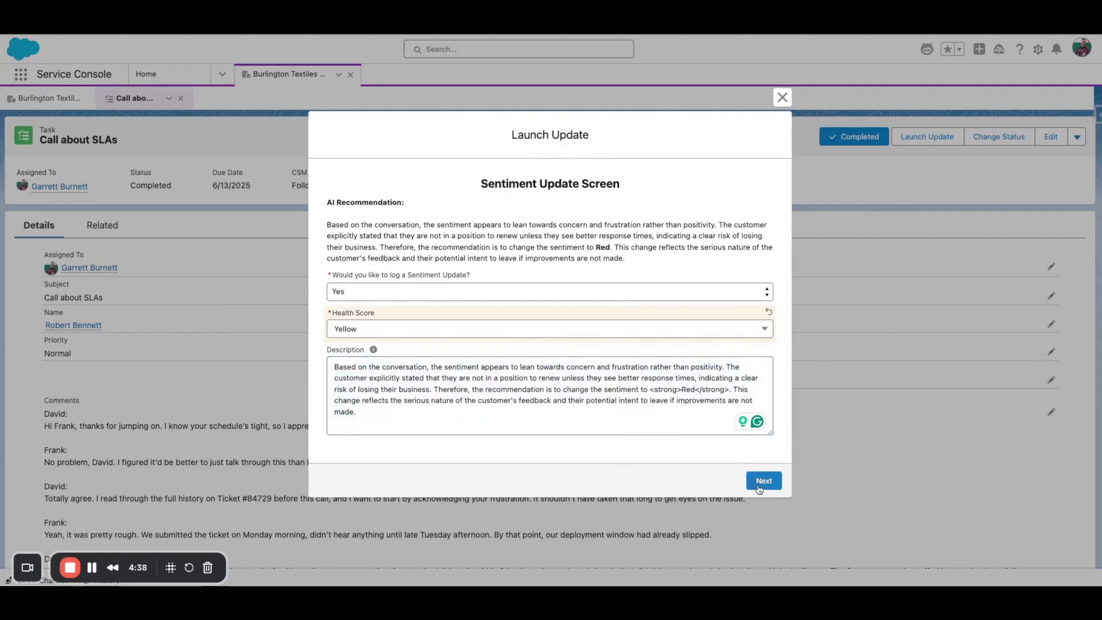
# - Choose No for logging a sentiment update and continue to the goal input screen
pyautogui.click(481, 292)
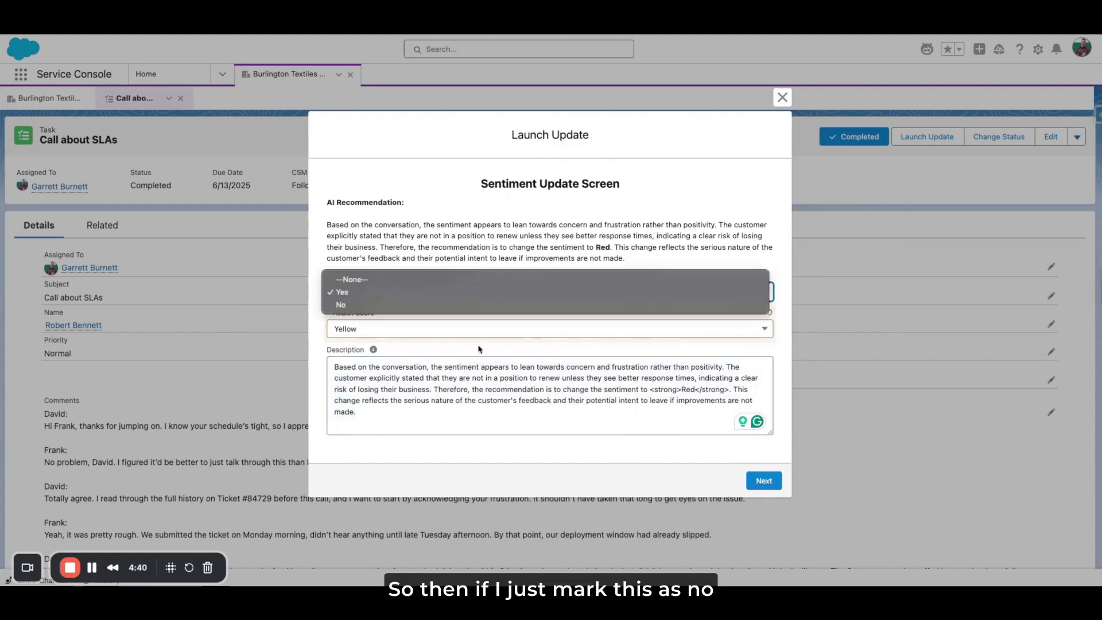
pyautogui.click(425, 308)
pyautogui.click(752, 412)
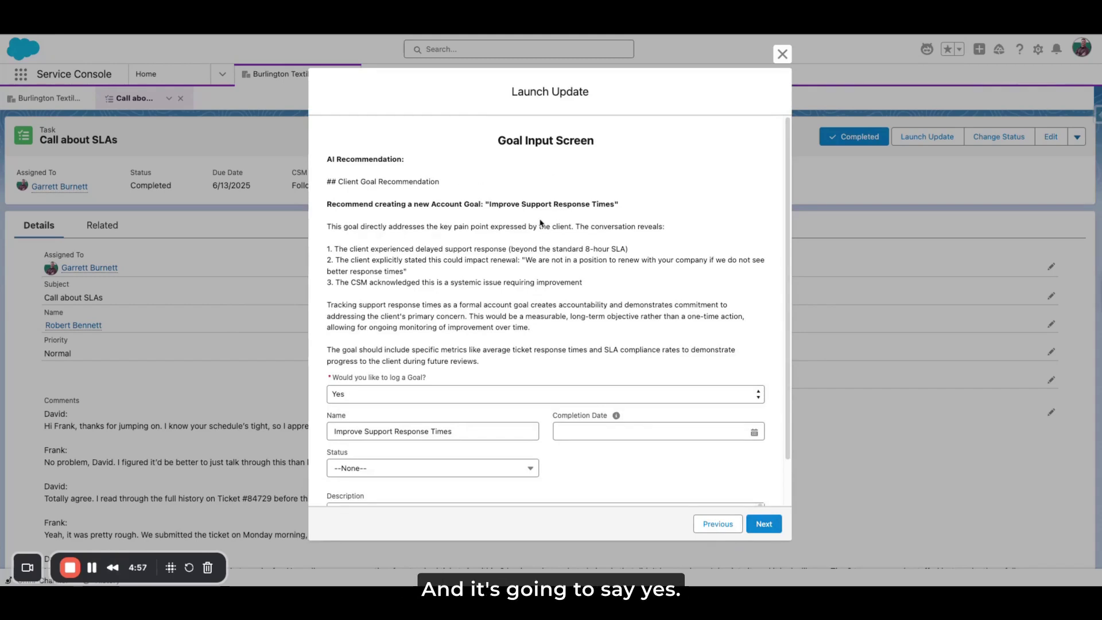
# - Examine the AI goal recommendation and the prefilled goal name, status, completion date and description fields
pyautogui.moveTo(488, 205); pyautogui.dragTo(609, 203)
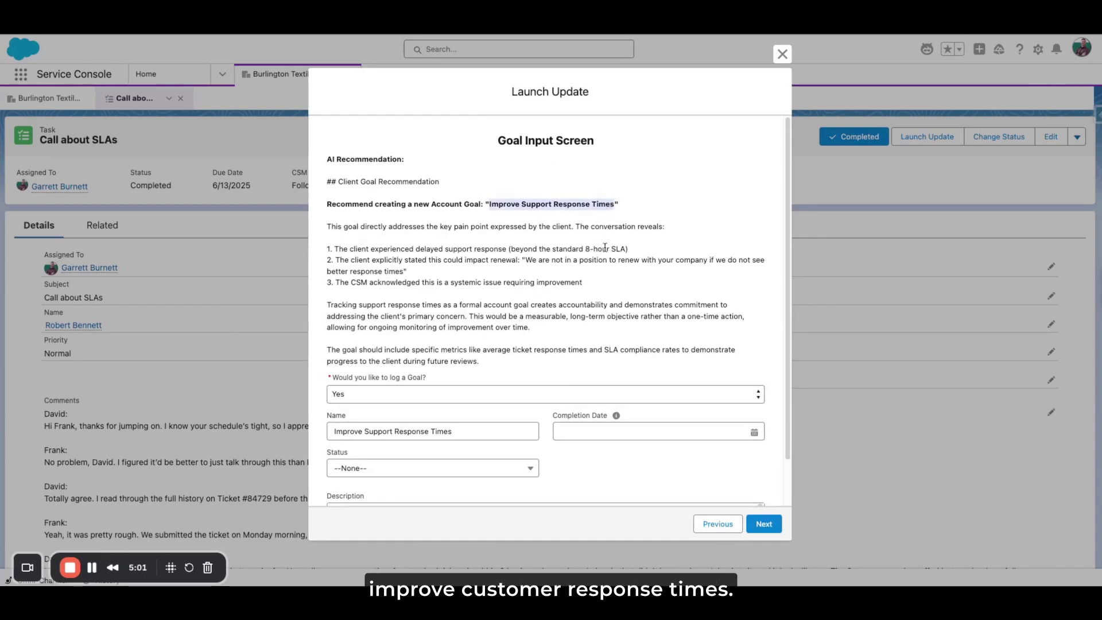
pyautogui.click(556, 241)
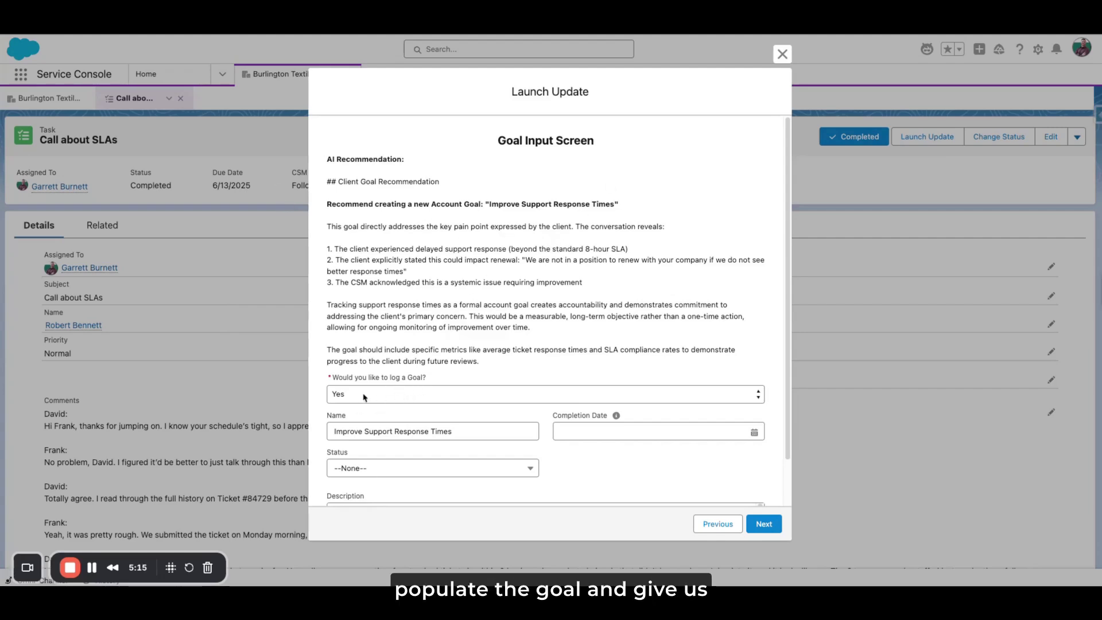
pyautogui.scroll(-1, 385, 396)
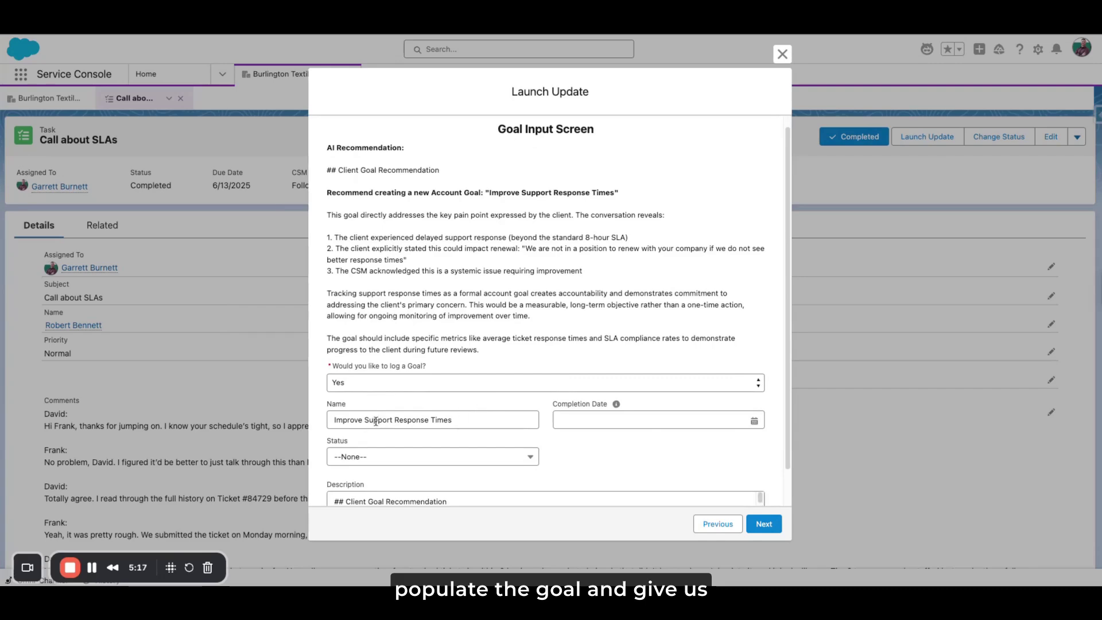
pyautogui.moveTo(355, 420); pyautogui.dragTo(431, 420)
pyautogui.click(564, 454)
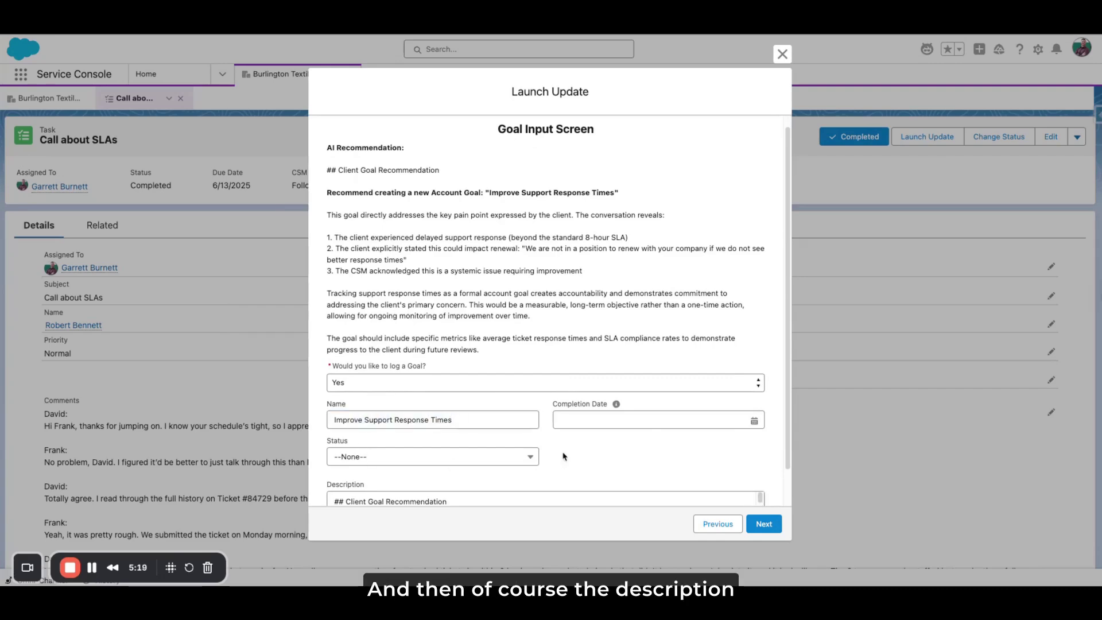
pyautogui.scroll(-1, 586, 448)
pyautogui.scroll(-3, 586, 447)
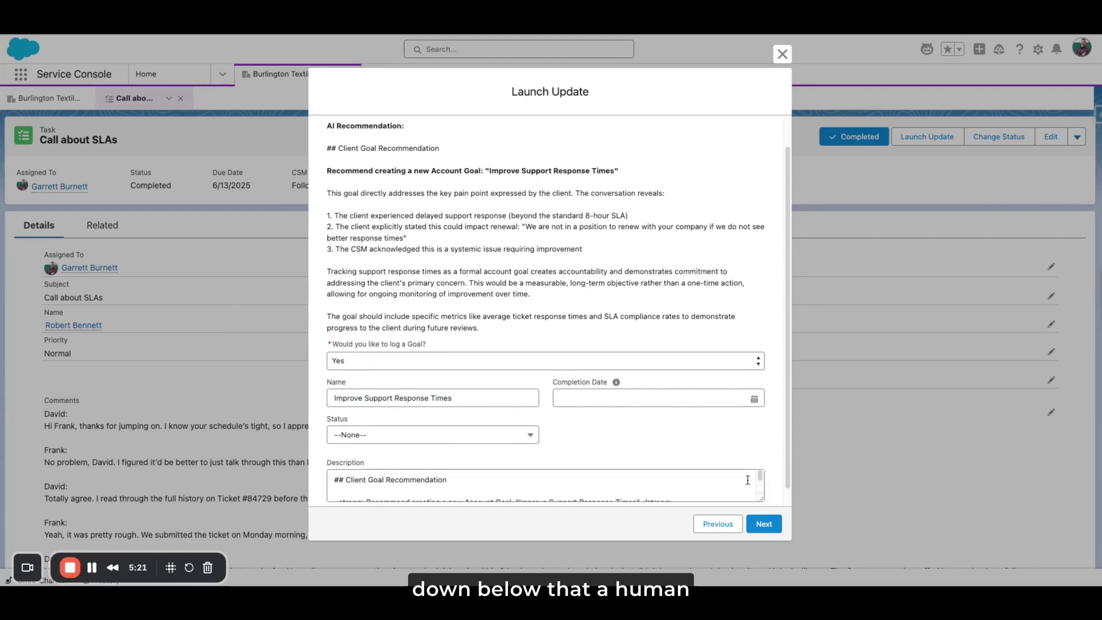
pyautogui.scroll(-1, 760, 494)
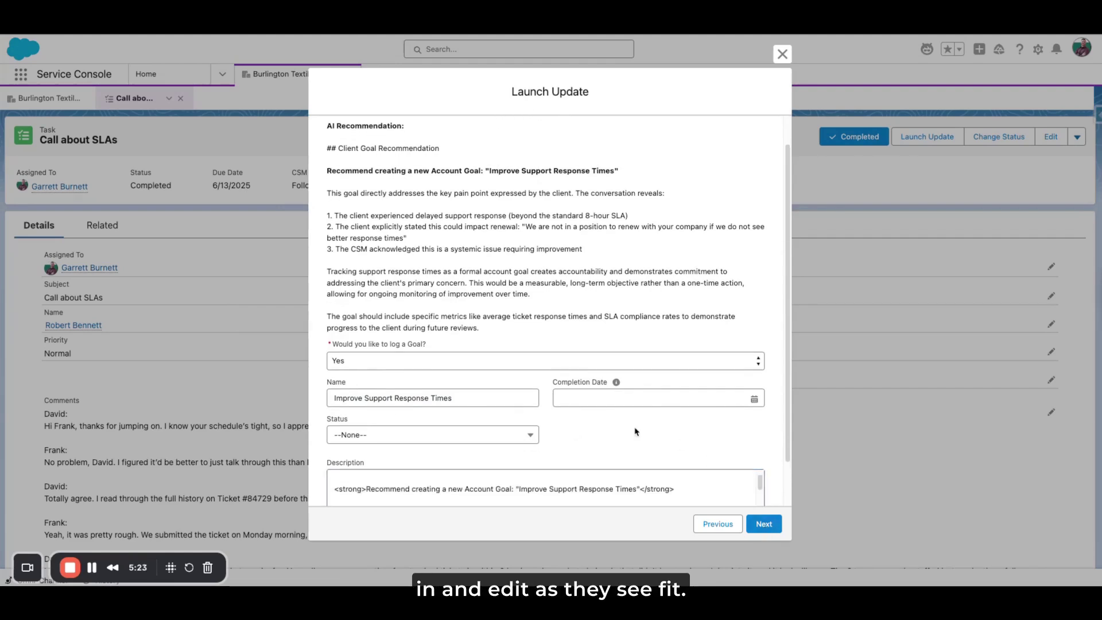
pyautogui.scroll(3, 634, 433)
pyautogui.scroll(1, 634, 432)
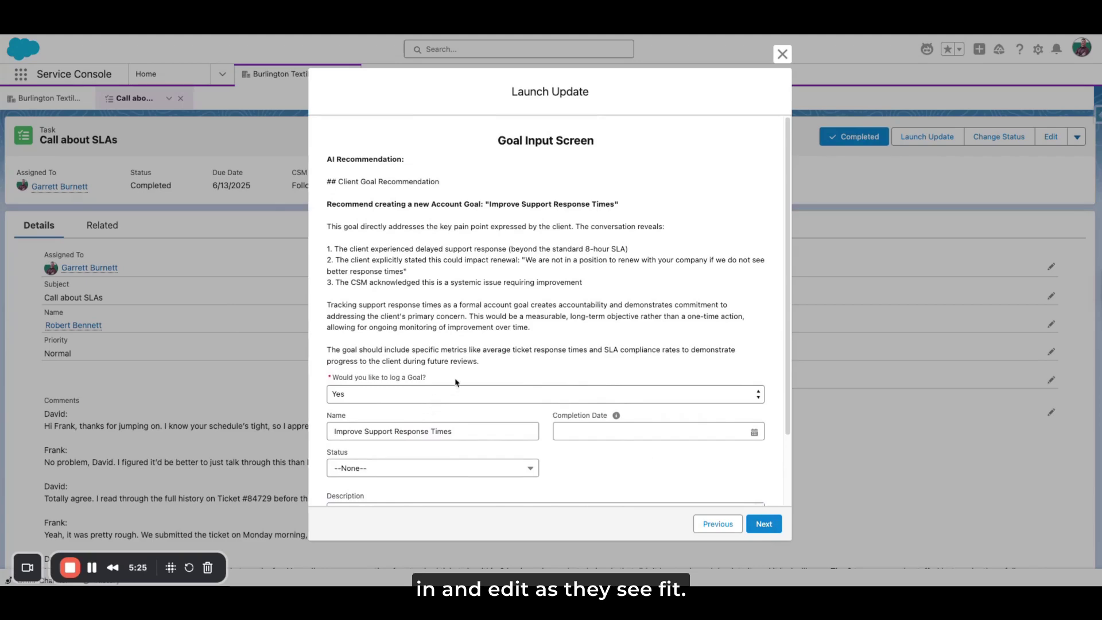
# - Choose No for logging a goal to reach the AI risk recommendation, and close the update flow after viewing it
pyautogui.click(470, 394)
pyautogui.click(438, 408)
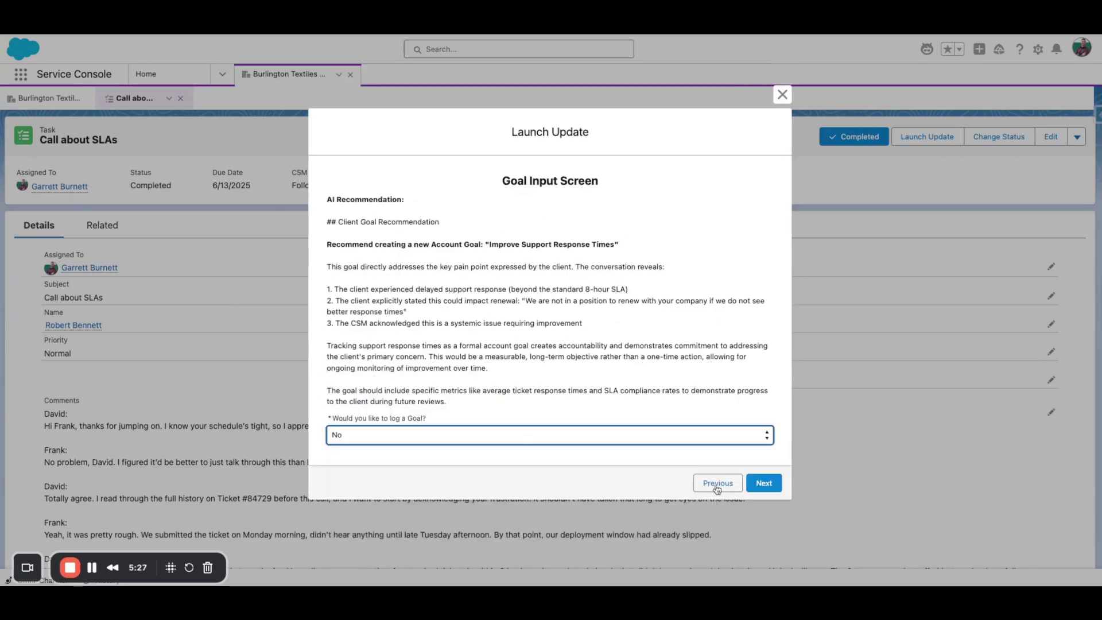
pyautogui.click(764, 483)
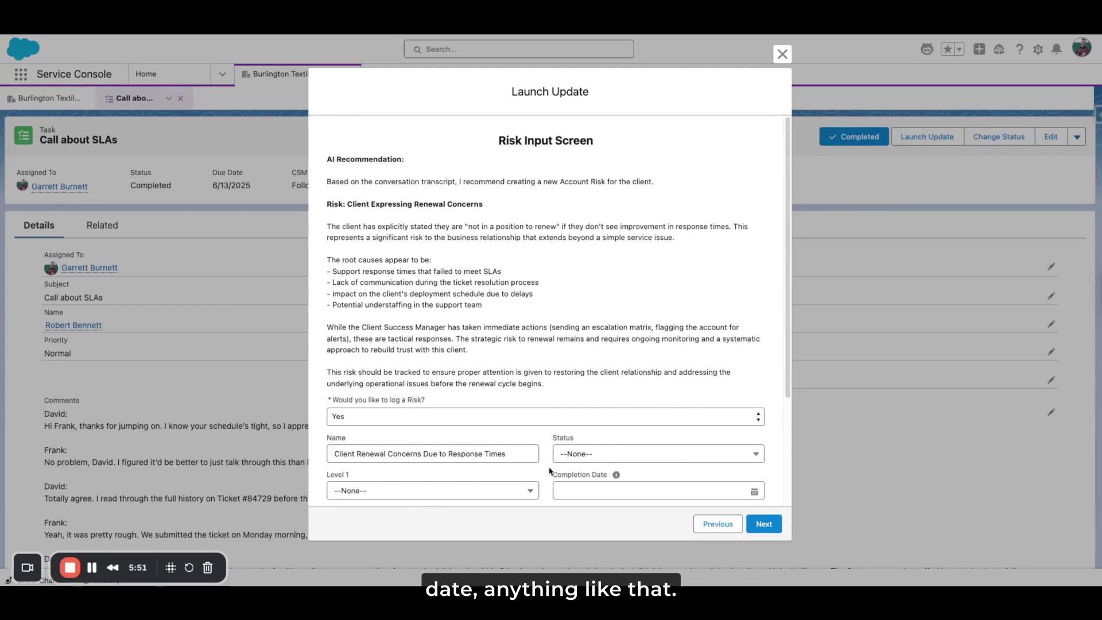
pyautogui.click(782, 55)
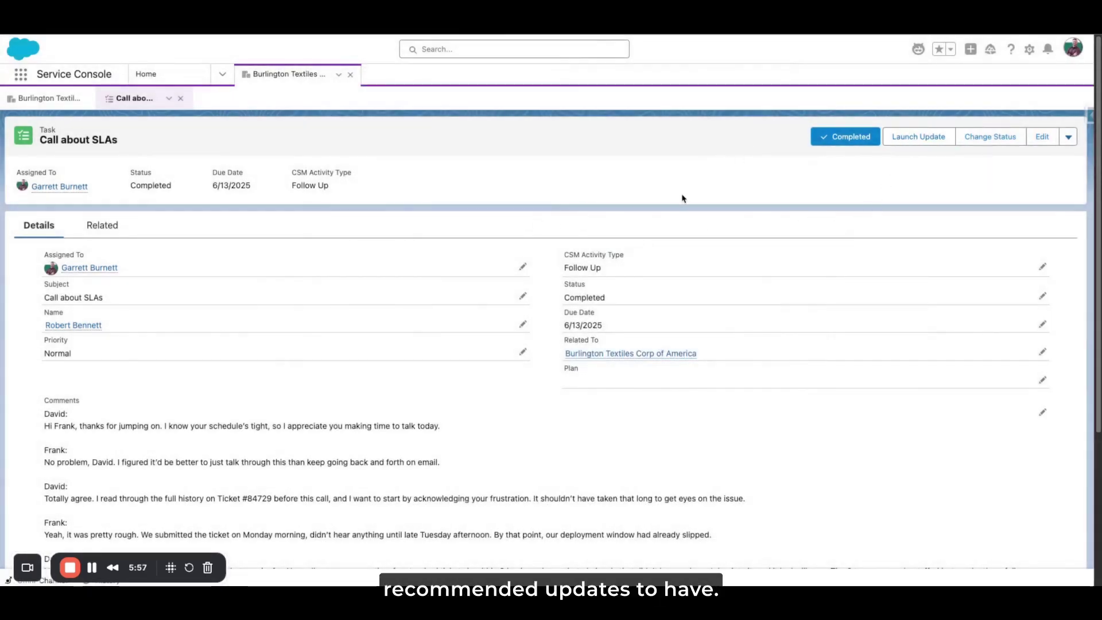
# - Return to the Burlington Textiles Corp of America account record and start a new Agentforce conversation
pyautogui.click(45, 101)
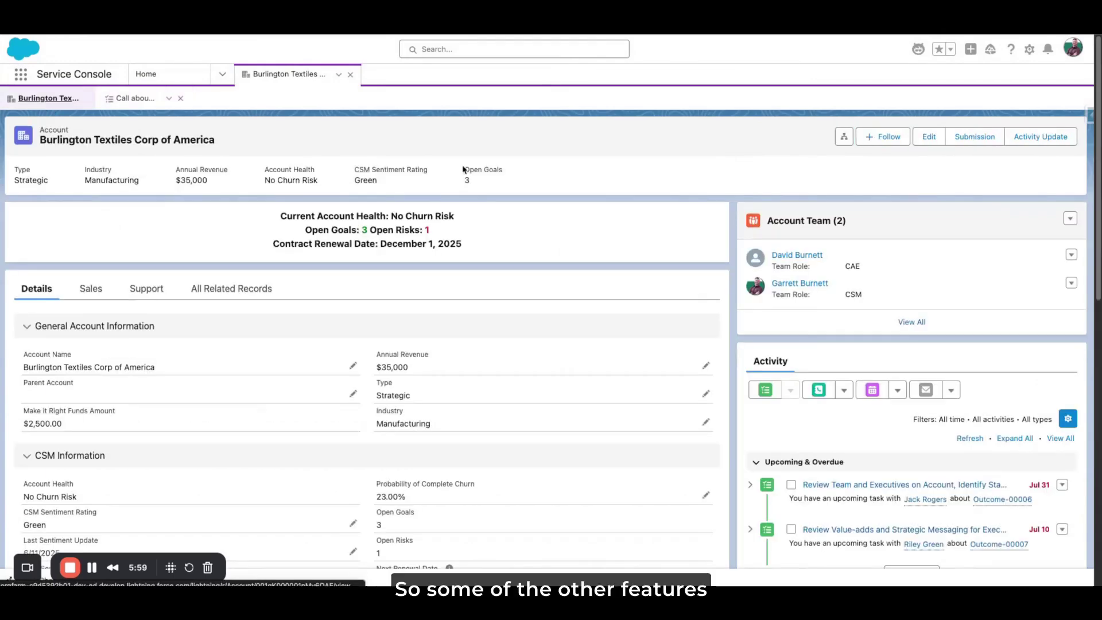
pyautogui.click(917, 48)
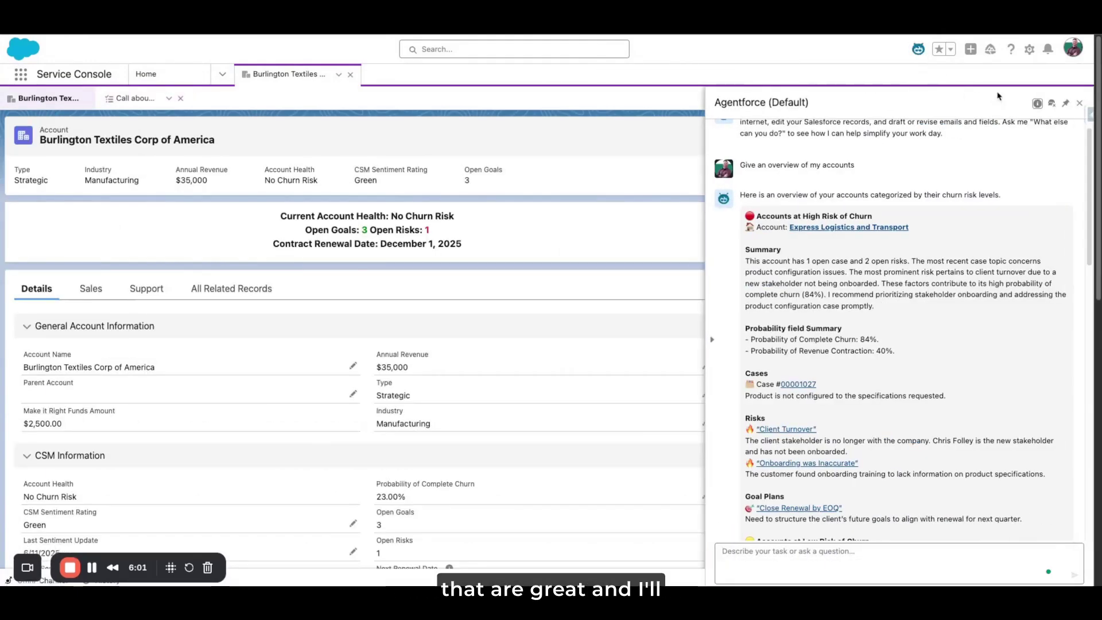
pyautogui.click(1051, 105)
pyautogui.click(744, 353)
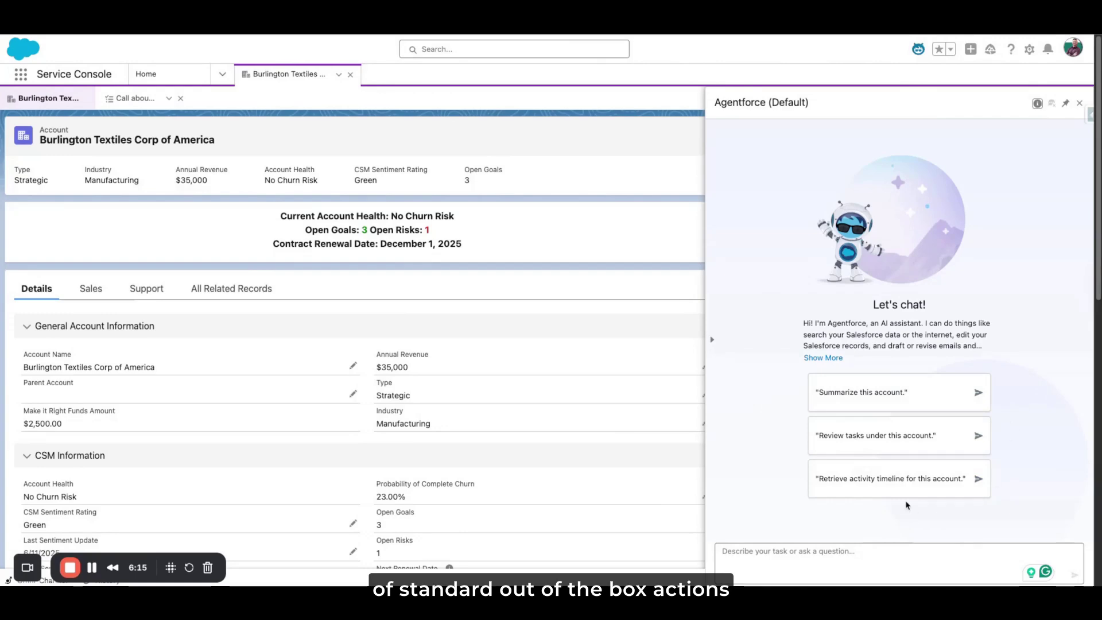
# - Ask Agentforce "give me a csm account summary" and read the answer through its opportunities section
pyautogui.click(857, 550)
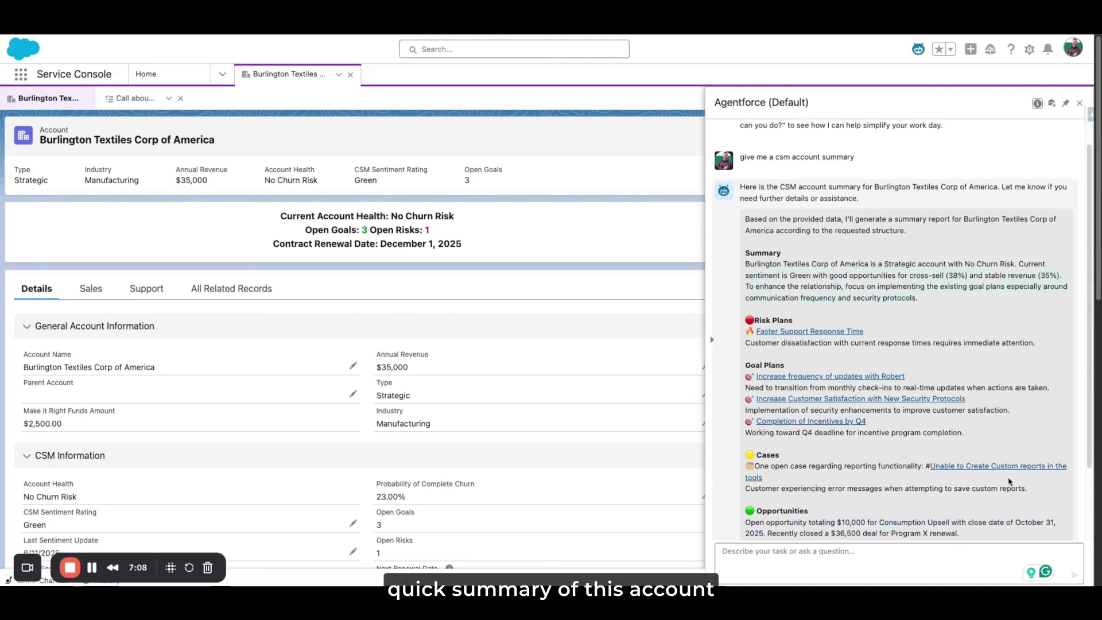
pyautogui.scroll(-1, 913, 453)
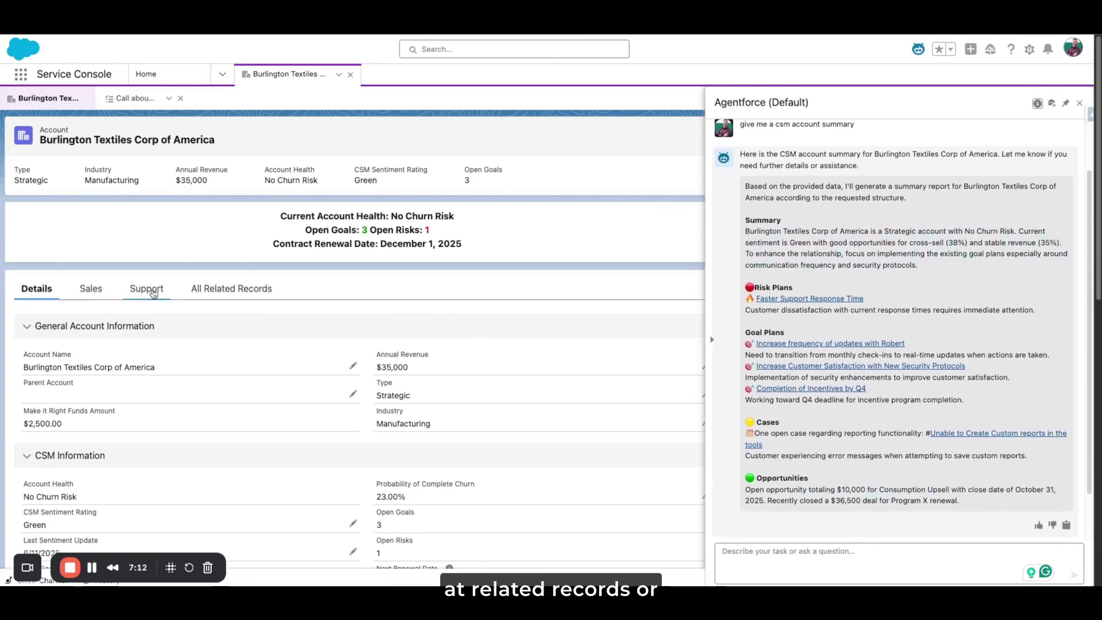
pyautogui.scroll(-1, 927, 402)
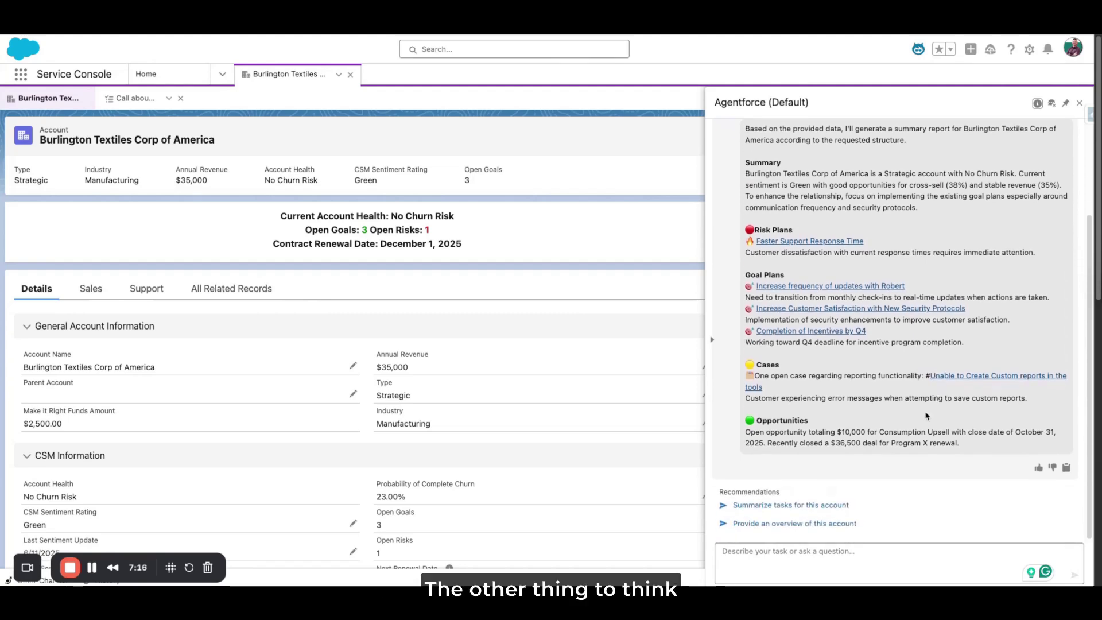
# - Ask Agentforce "Give me a recommendation for this account"
pyautogui.click(829, 557)
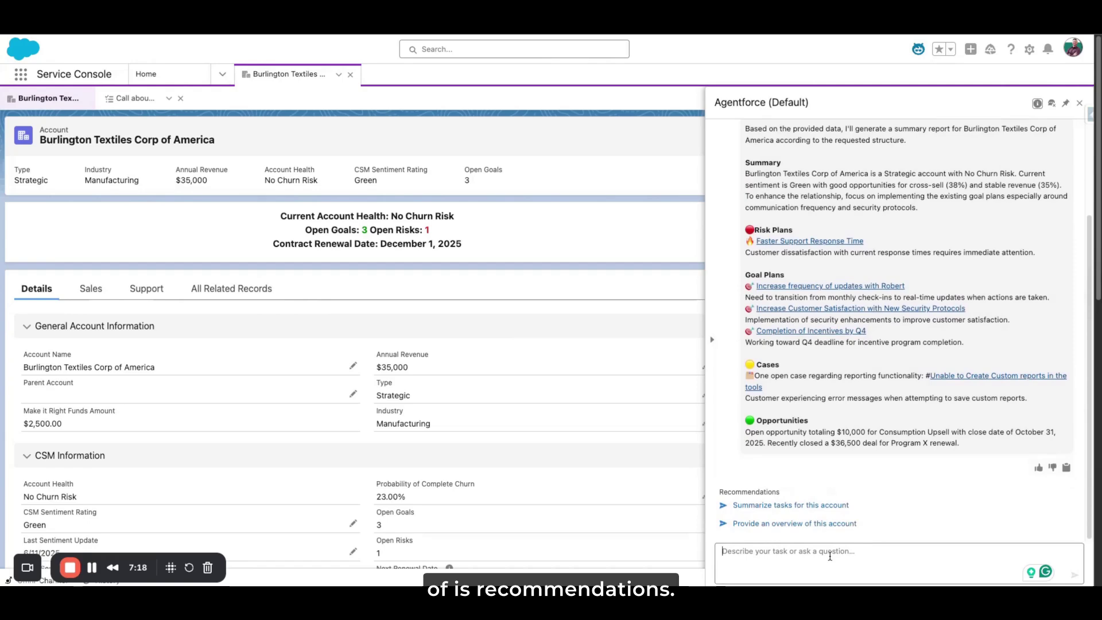
pyautogui.write('Give me a recommendation for this account')
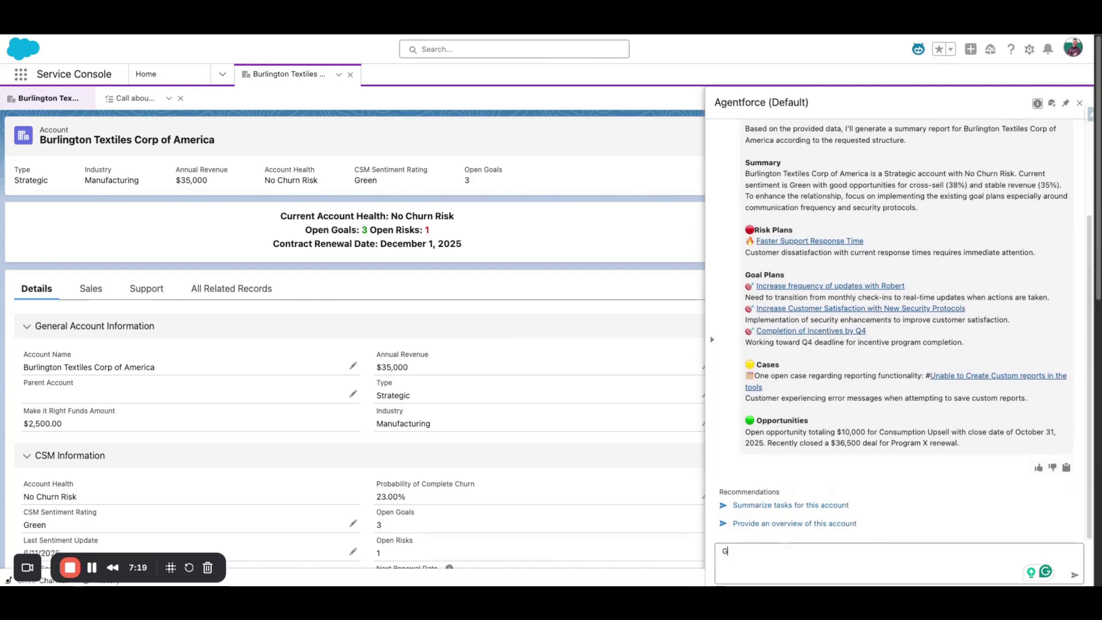
pyautogui.press('Return')
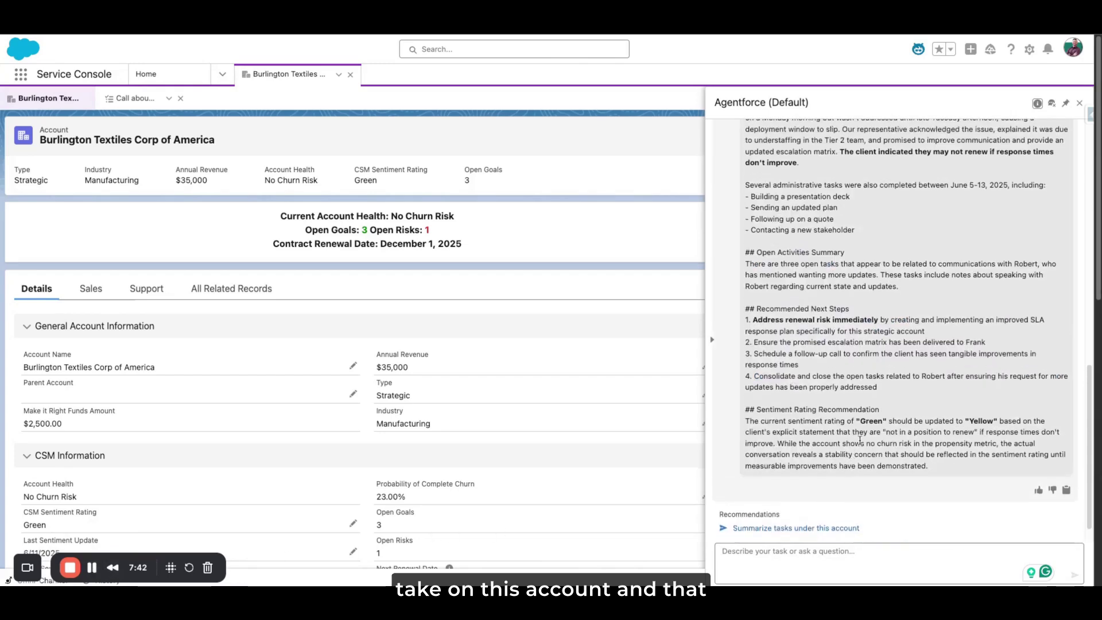
# - Review the recommendation's completed and open activities, recommended next steps and sentiment rating advice
pyautogui.scroll(5, 859, 440)
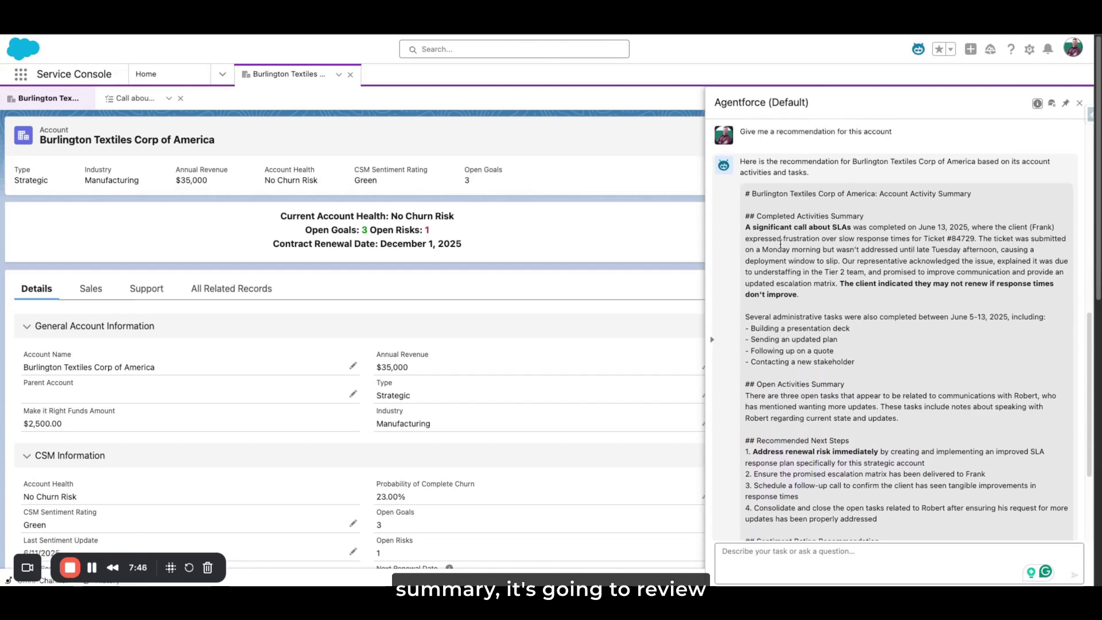
pyautogui.moveTo(748, 229); pyautogui.dragTo(817, 251)
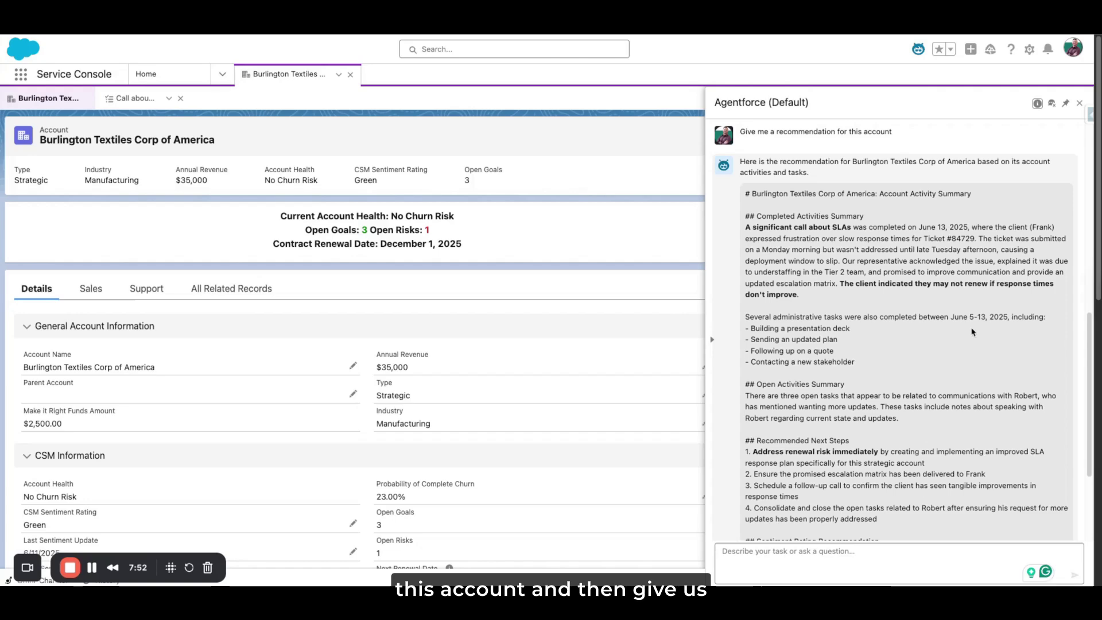
pyautogui.scroll(-3, 916, 325)
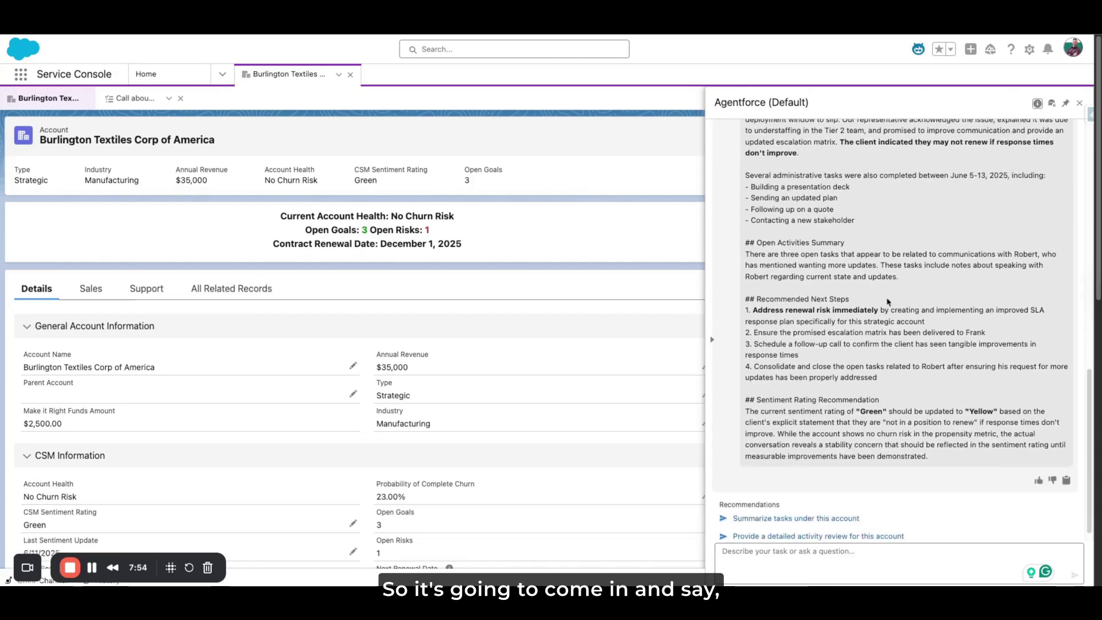
pyautogui.scroll(2, 888, 302)
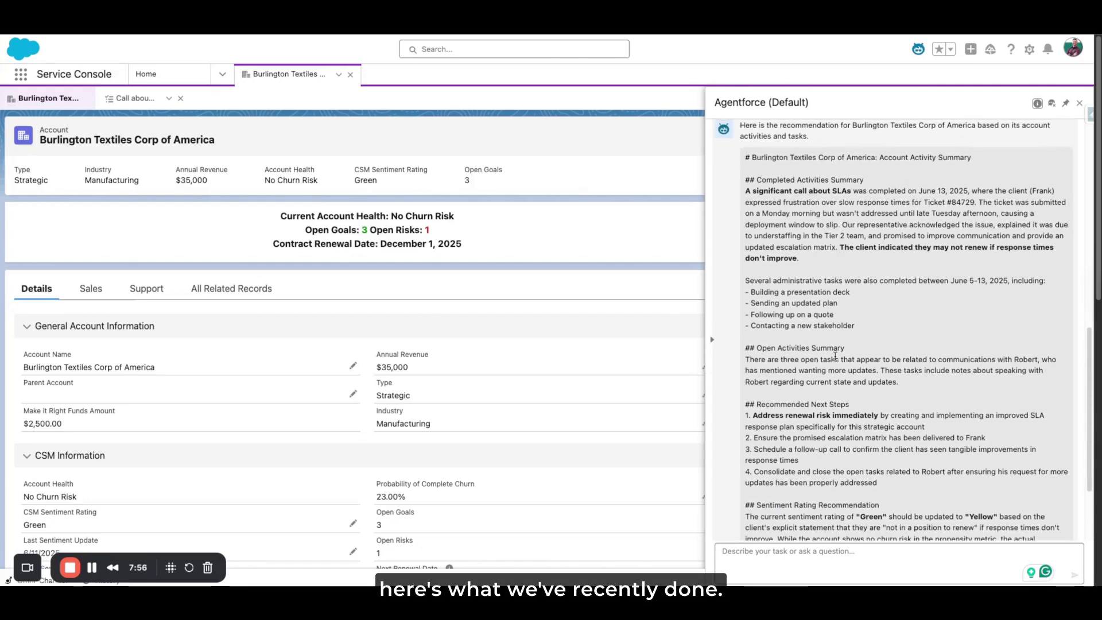
pyautogui.scroll(-2, 912, 362)
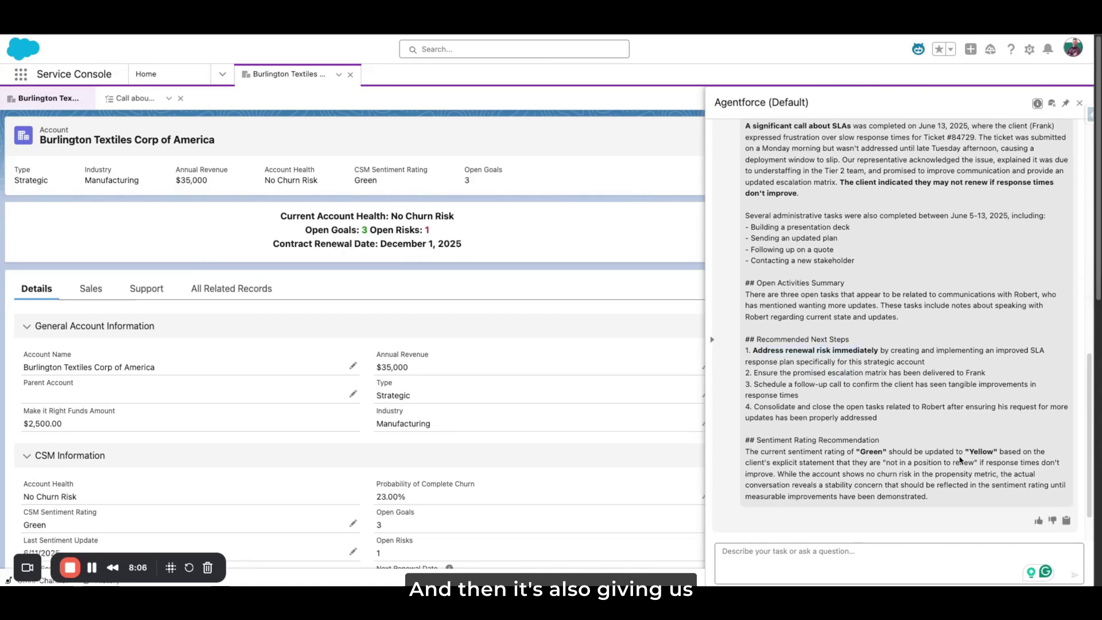
pyautogui.moveTo(920, 452); pyautogui.dragTo(993, 453)
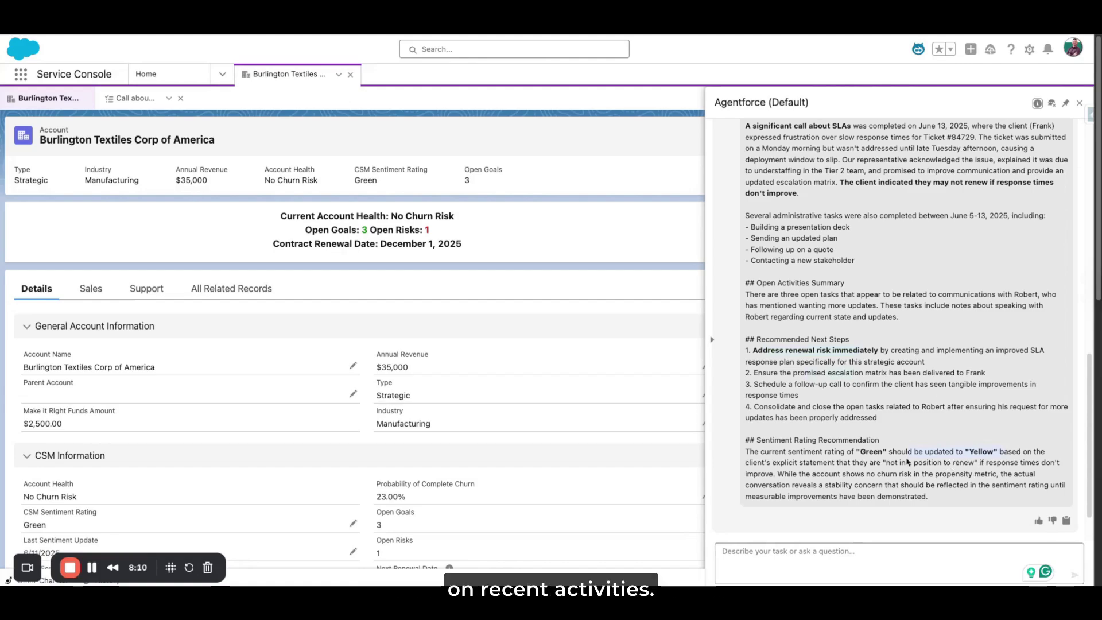
pyautogui.scroll(7, 931, 469)
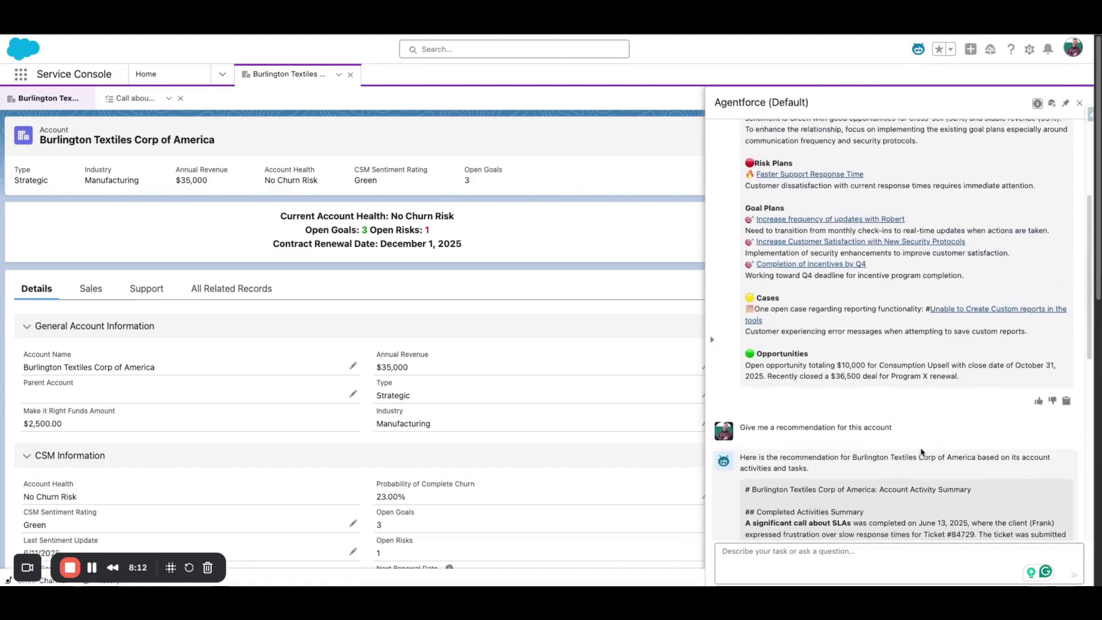